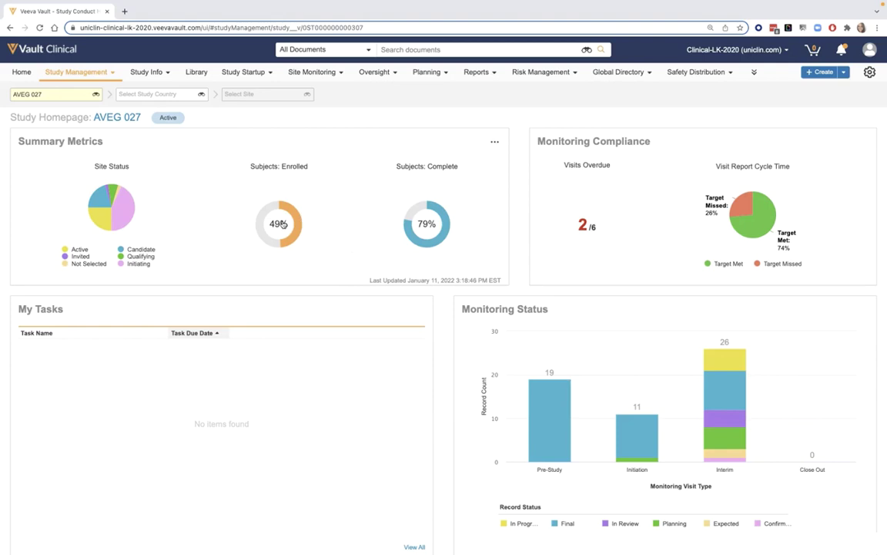
Step: Review the AVEG 027 homepage's enrolled-subjects breakdown and the completeness details of the IR - First Study Site Initiated milestone
mouse_move(283, 224)
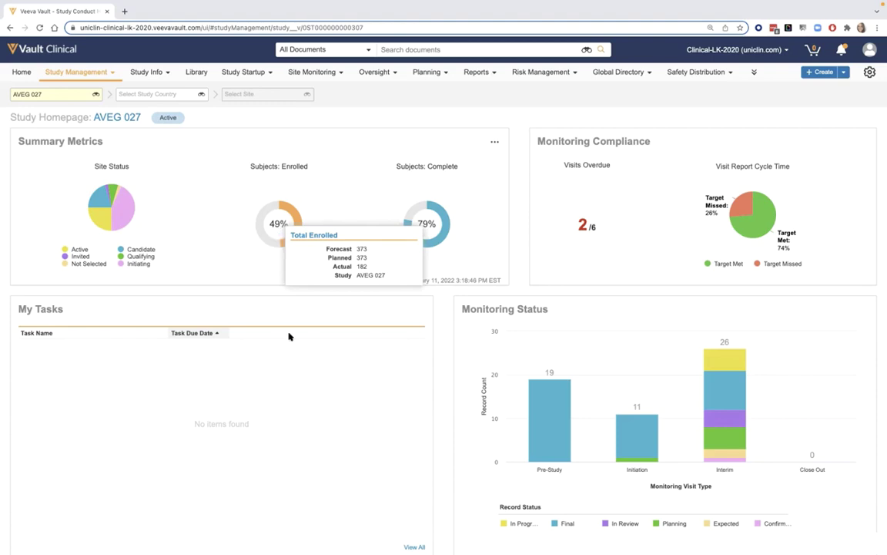
scroll(305, 370, "down", 4)
scroll(305, 371, "down", 3)
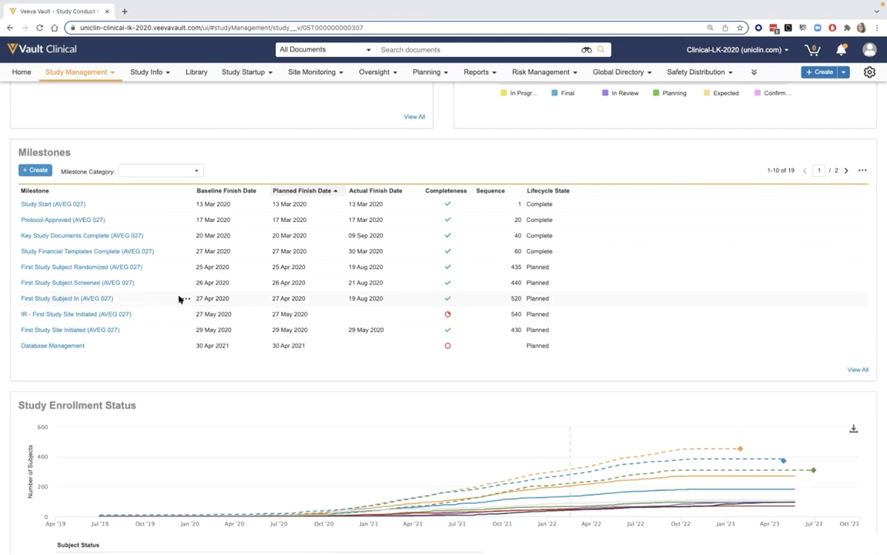
mouse_move(446, 307)
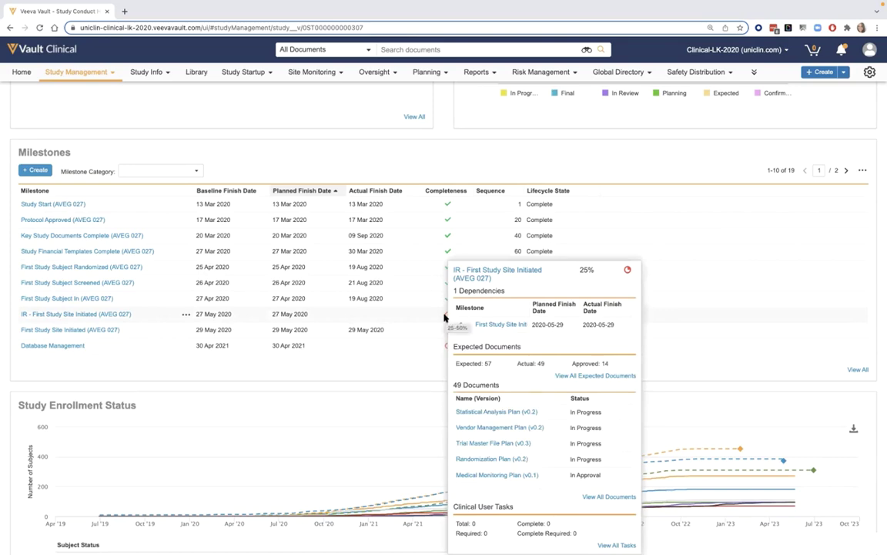
scroll(347, 418, "up", 2)
scroll(347, 418, "up", 3)
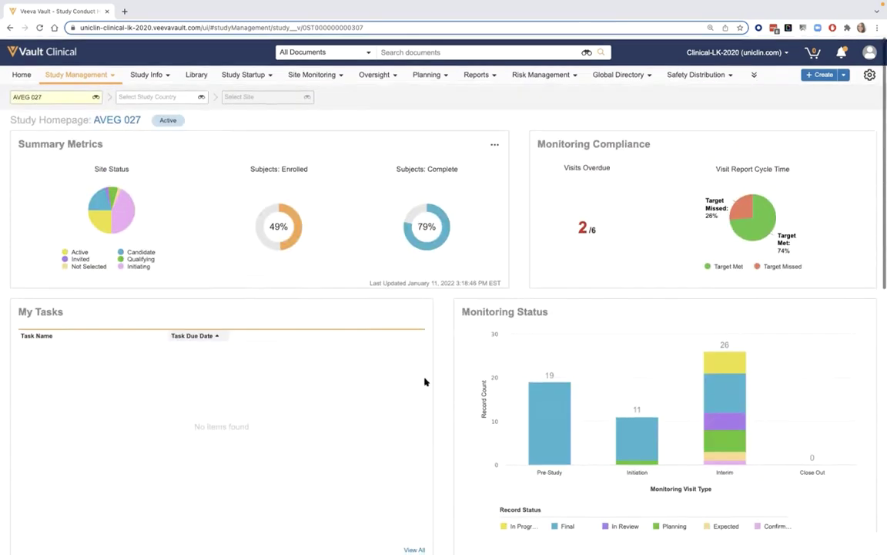
Step: Open the AVEG 027 study record and expand its Study Personnel section to view the team list
left_click(94, 92)
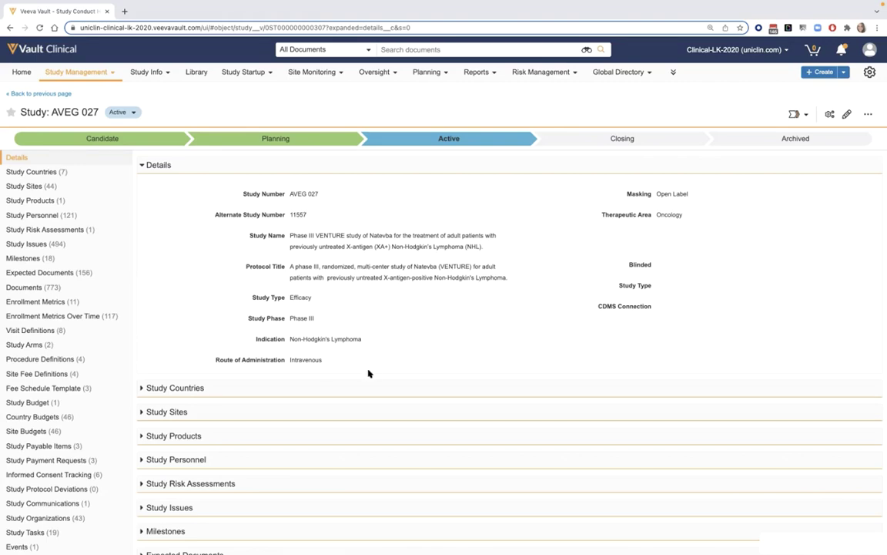
scroll(370, 372, "down", 3)
scroll(378, 373, "down", 1)
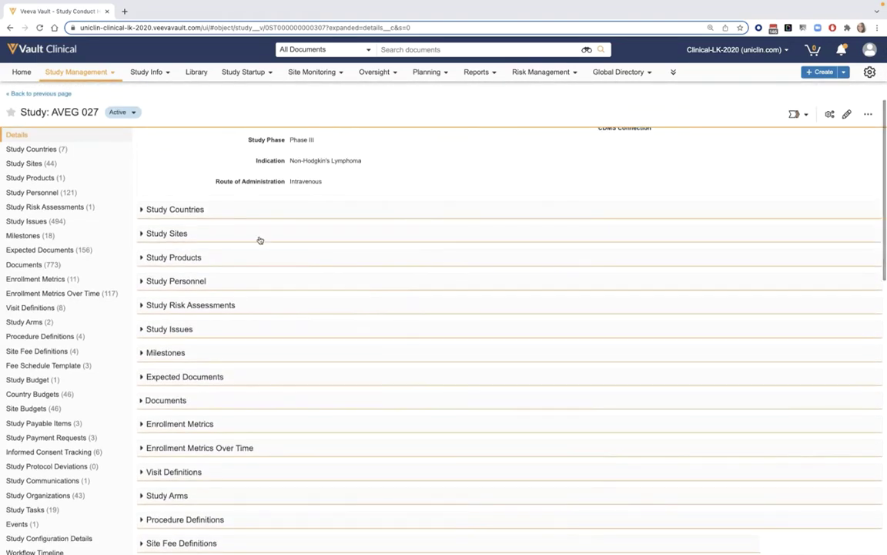
left_click(245, 289)
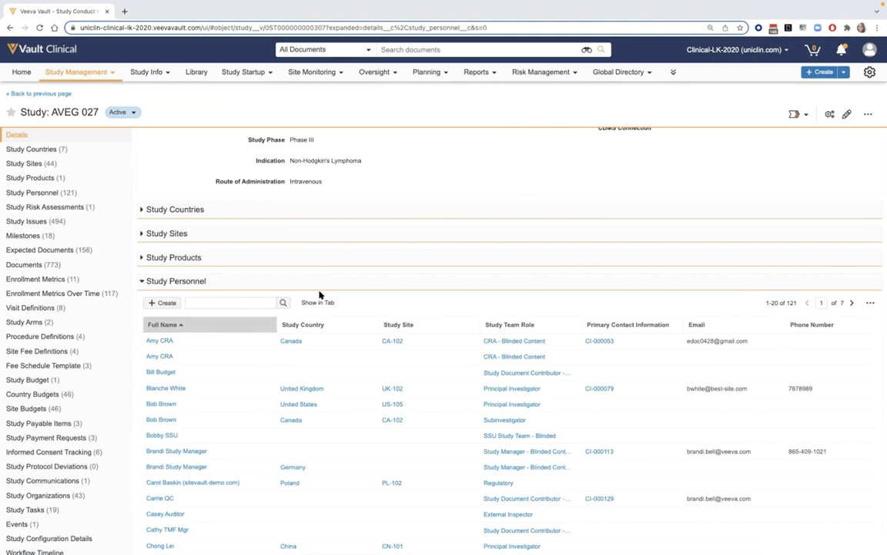
scroll(320, 294, "down", 3)
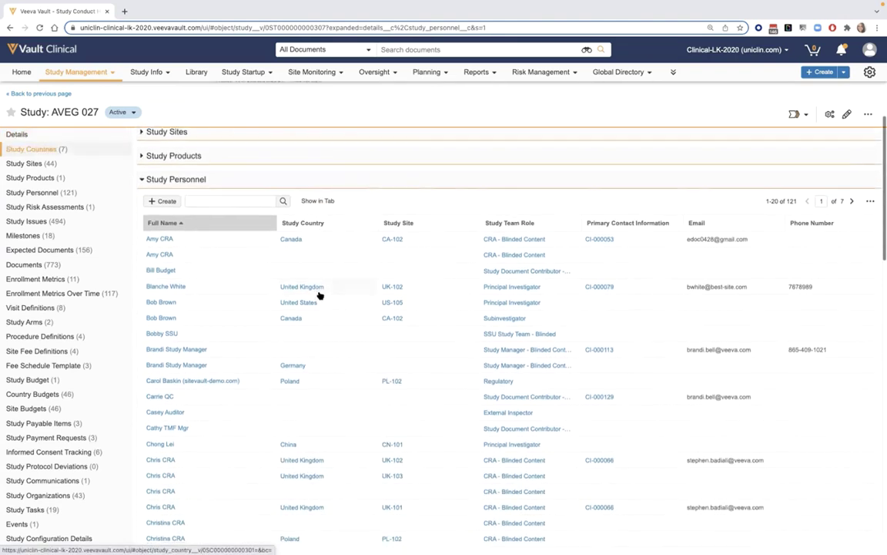
scroll(319, 295, "down", 1)
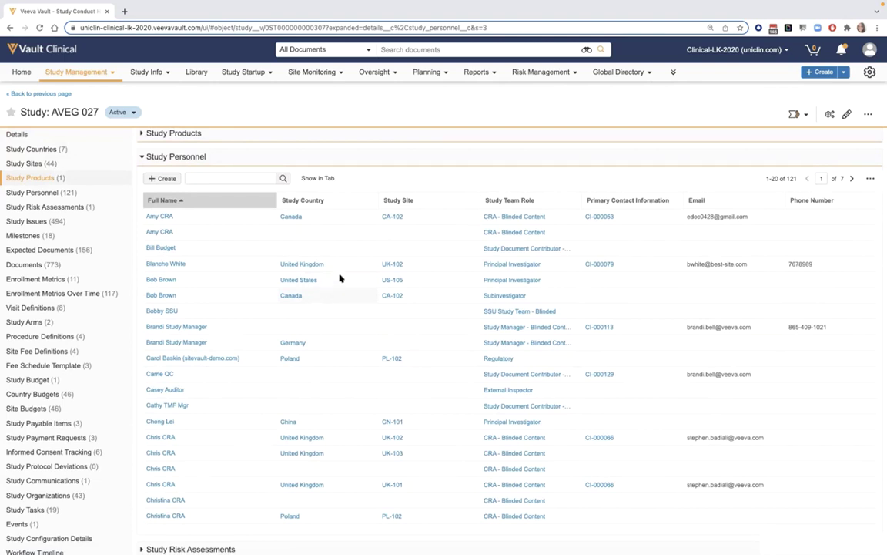
Step: Open the study-level CRA - Blinded Content person's record without a study country and check its details, including Grant Access to Related Records
left_click(160, 233)
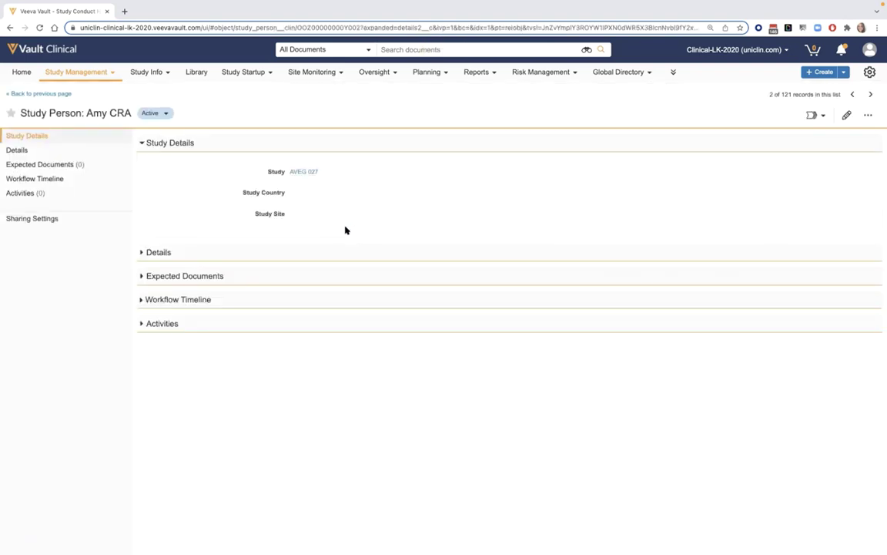
left_click(178, 256)
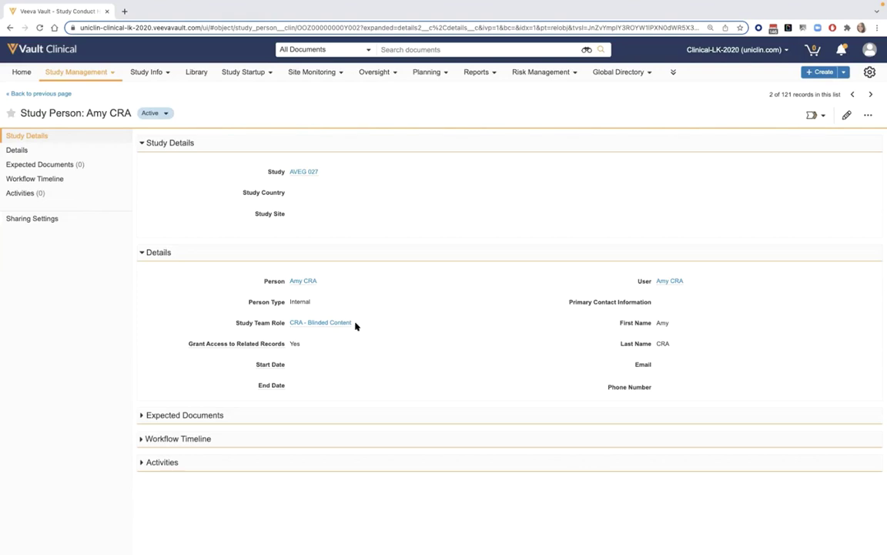
double_click(294, 343)
Step: Return to the AVEG 027 study record and expand Study Personnel again to browse the team list
left_click(296, 173)
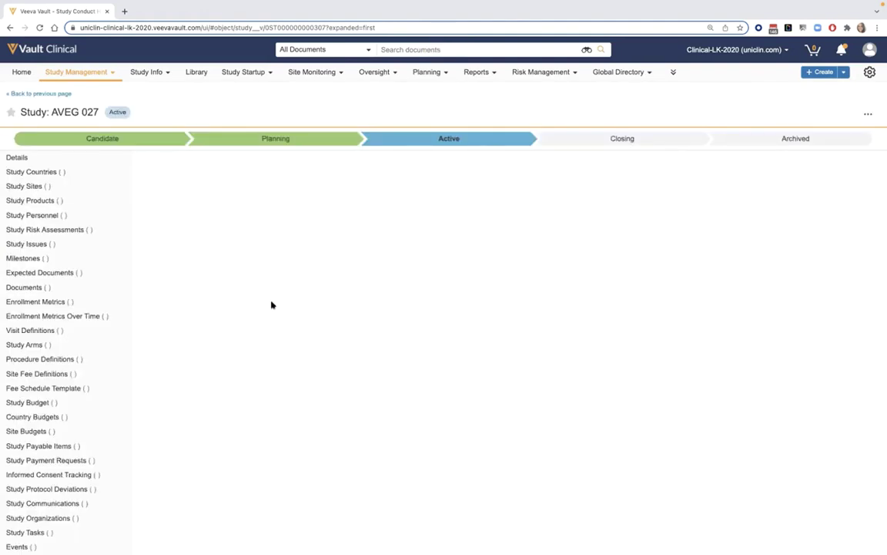
scroll(275, 346, "down", 2)
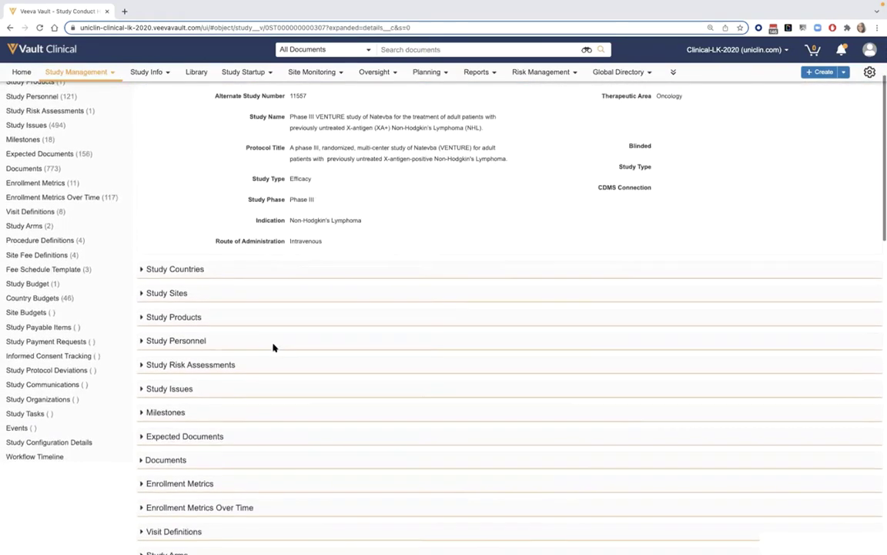
left_click(324, 342)
scroll(383, 349, "down", 2)
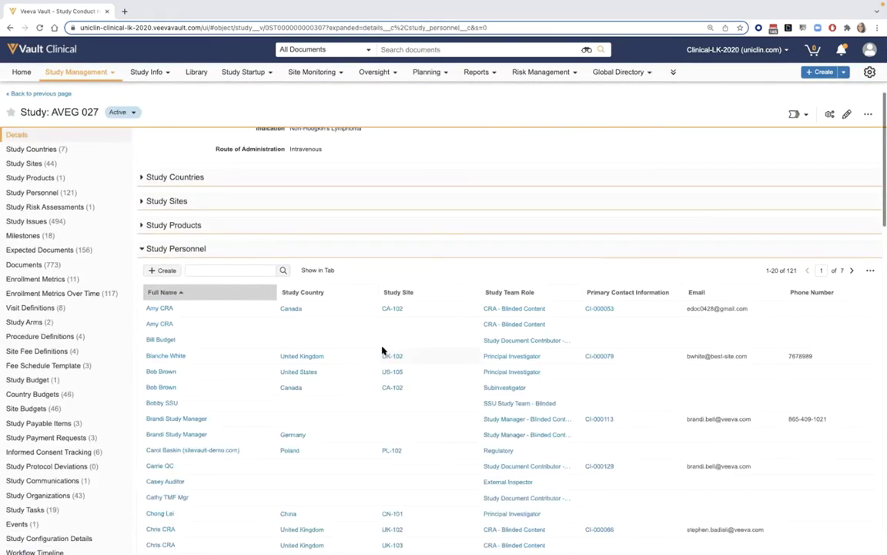
scroll(383, 349, "down", 2)
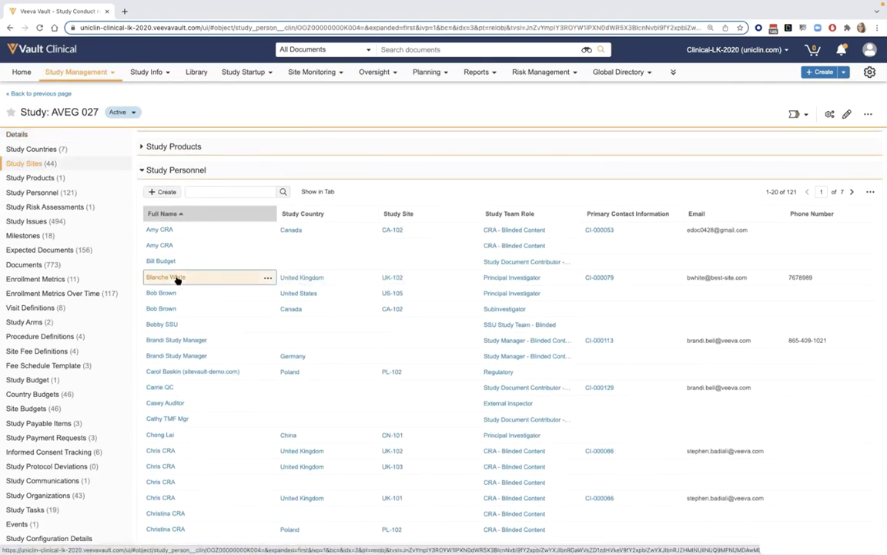
Step: Open the UK-102 principal investigator's study person record, expand its details, and go to the linked person profile
left_click(165, 278)
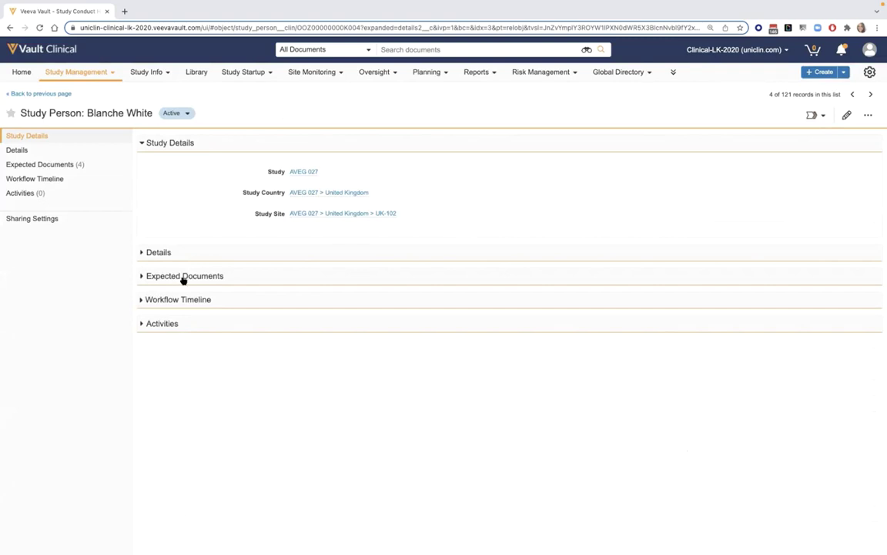
left_click(201, 253)
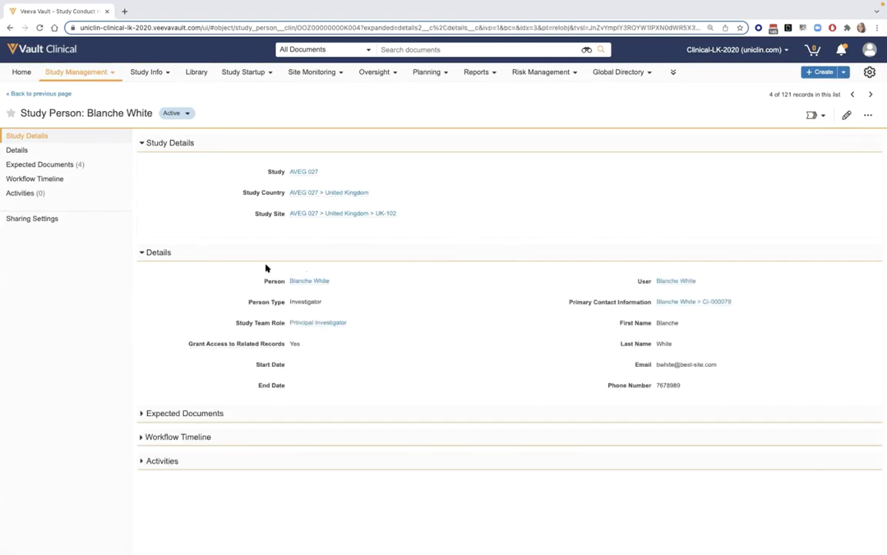
left_click(315, 282)
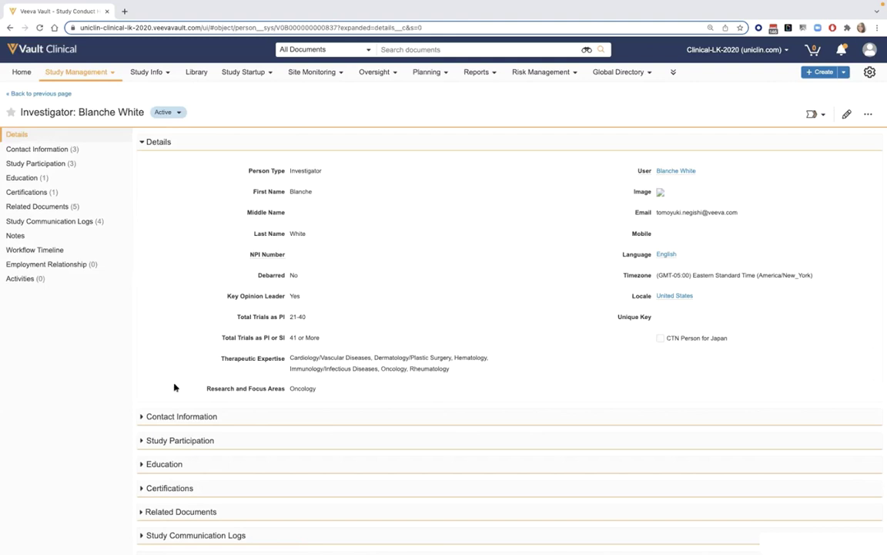
Step: Expand the Contact Information section on the investigator's profile to view the listed contact records
scroll(174, 386, "down", 2)
left_click(165, 335)
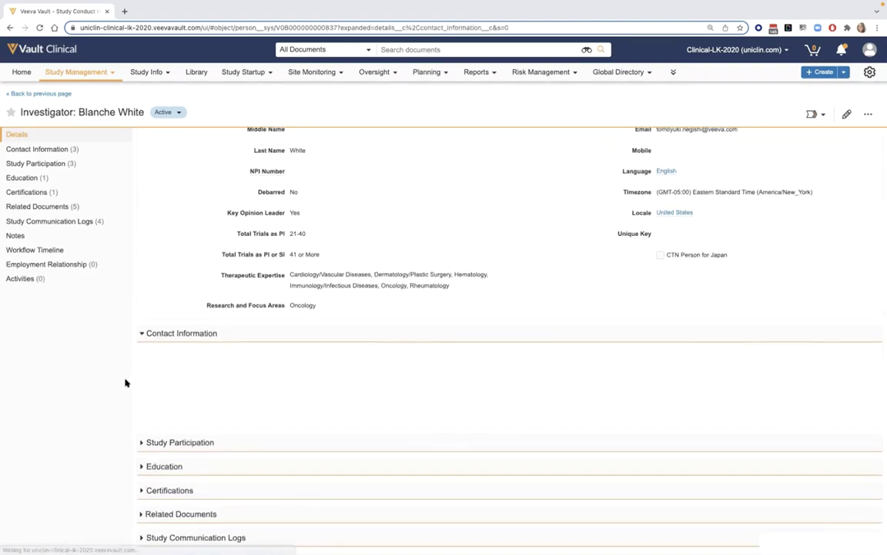
scroll(125, 382, "down", 1)
scroll(126, 383, "down", 1)
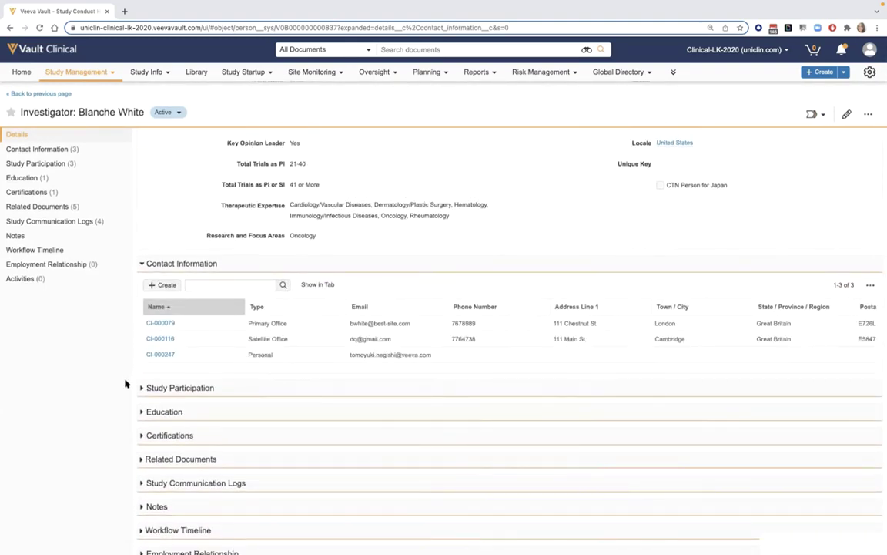
Step: Expand the investigator's Study Participation and Related Documents sections to review assigned studies and filed documents
scroll(126, 383, "down", 2)
left_click(178, 315)
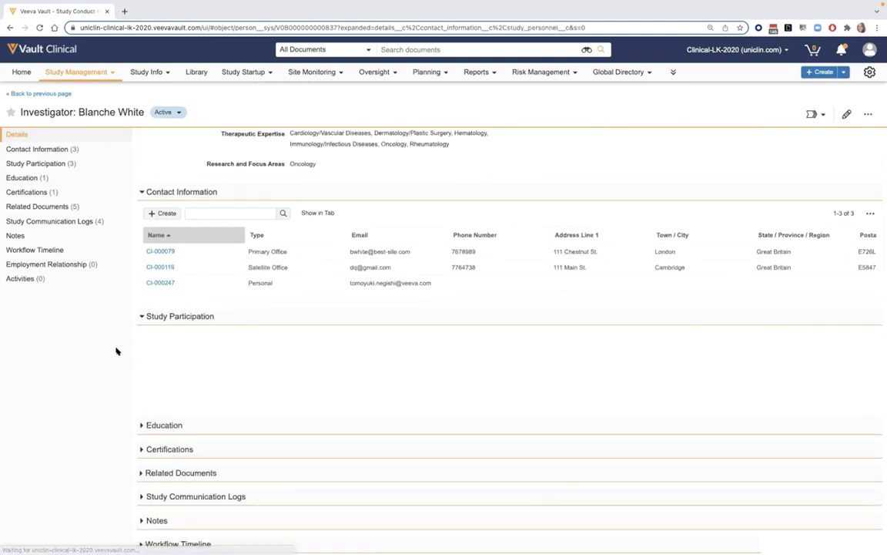
scroll(107, 360, "down", 1)
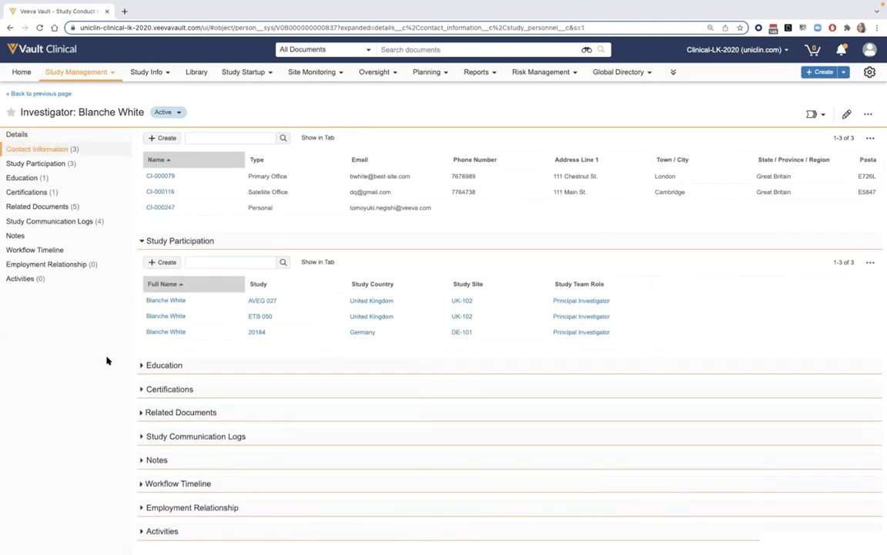
scroll(108, 362, "down", 1)
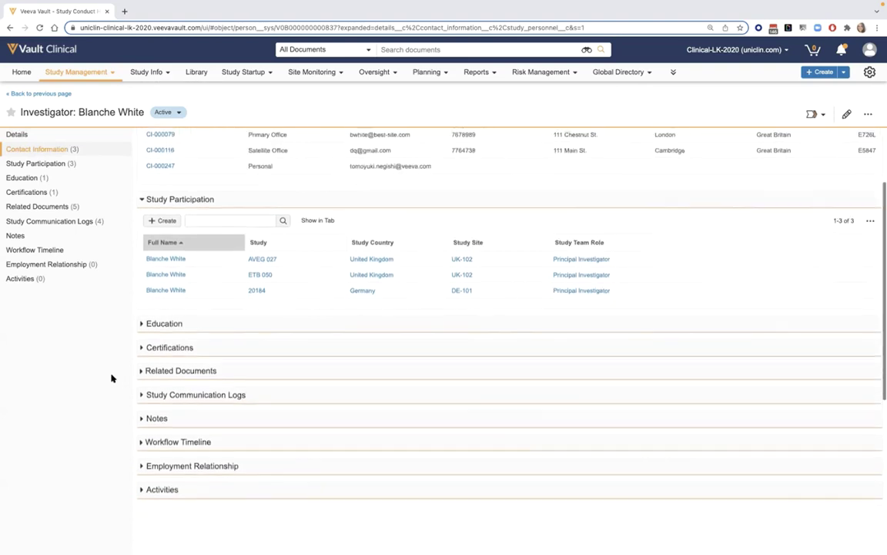
left_click(202, 352)
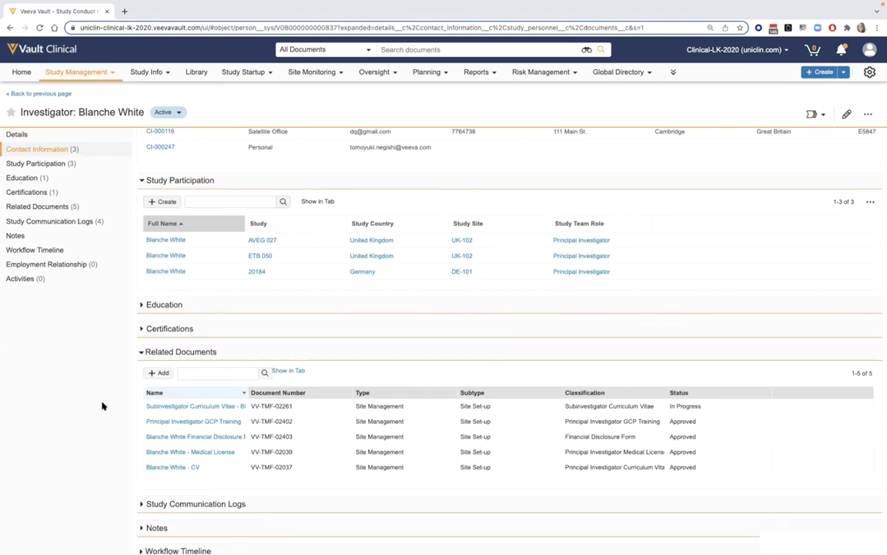
Step: Open the AVEG 027 study's Enrollment Metrics and show that the Drop Out Rate (%) forecast can be edited inline, leaving its value alone
left_click(262, 243)
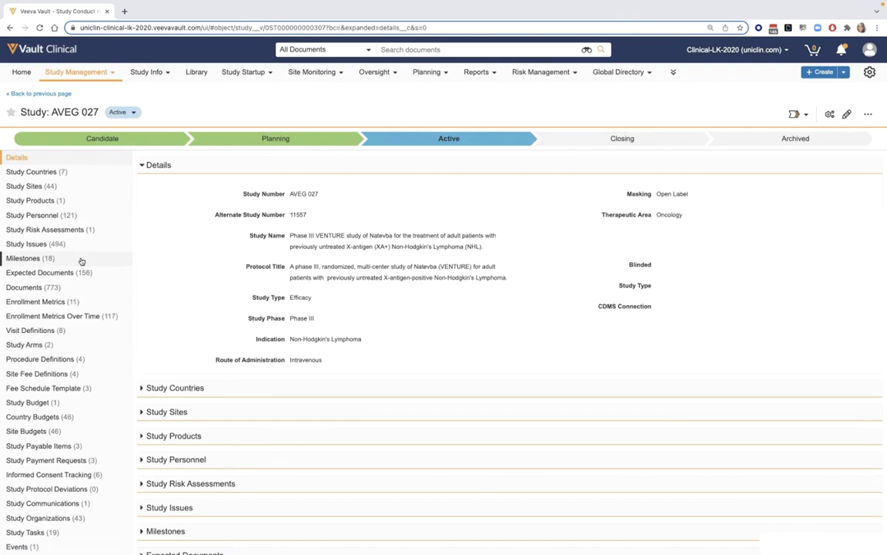
left_click(76, 302)
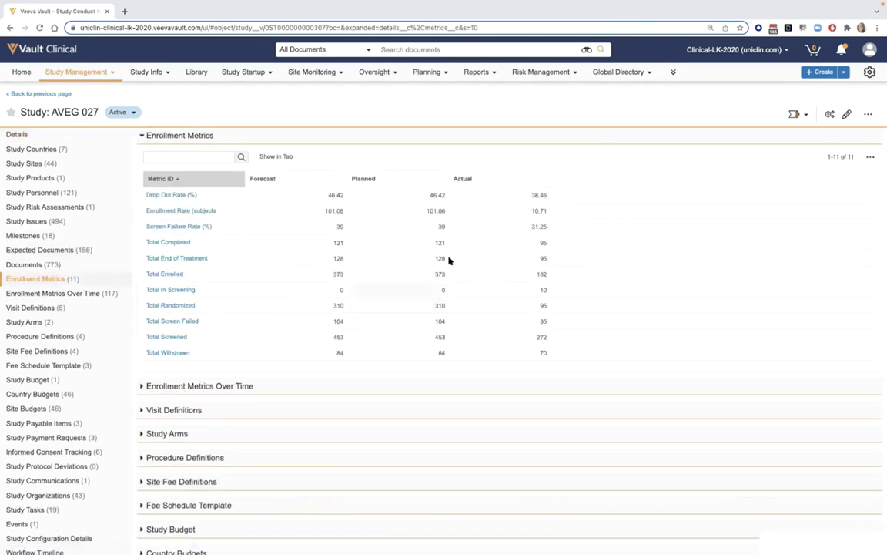
left_click(316, 195)
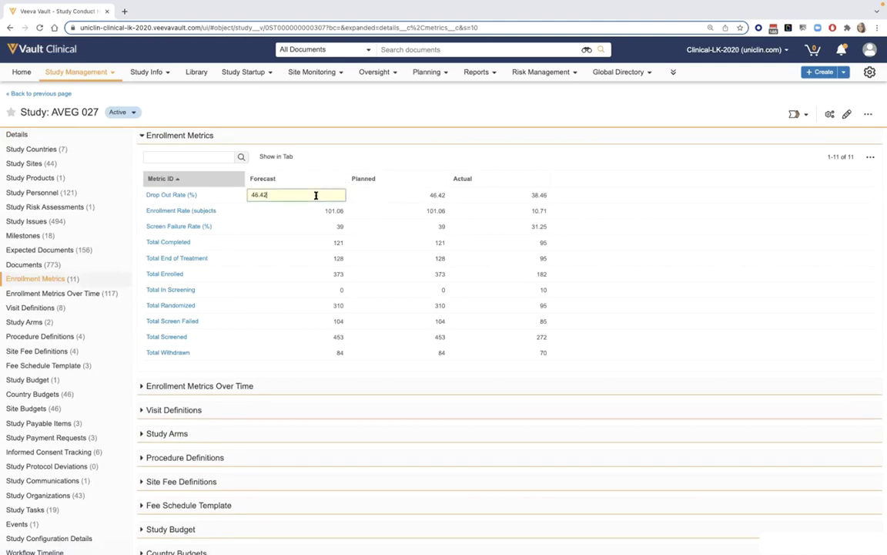
key("Return")
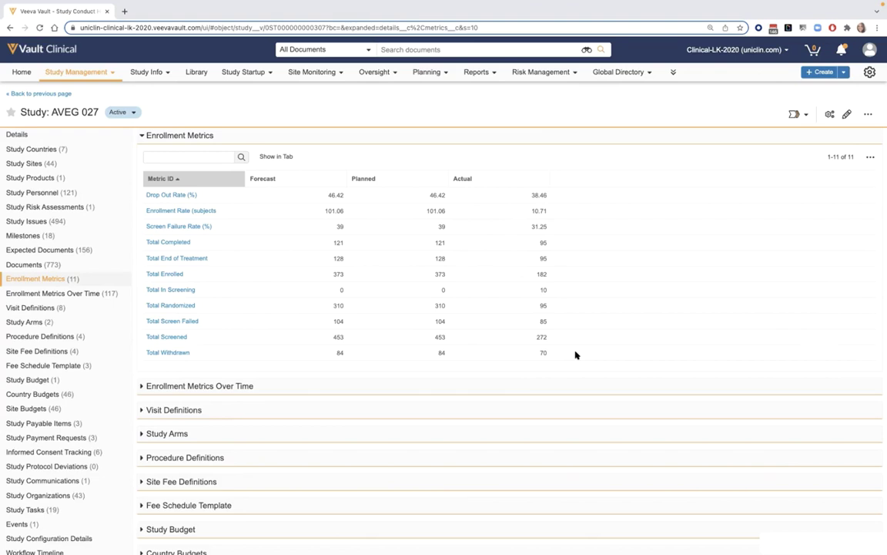
Step: Start generating a risk assessment for AVEG 027 with Existing Study as source, view the selectable study risk assessments, and cancel
scroll(575, 354, "up", 10)
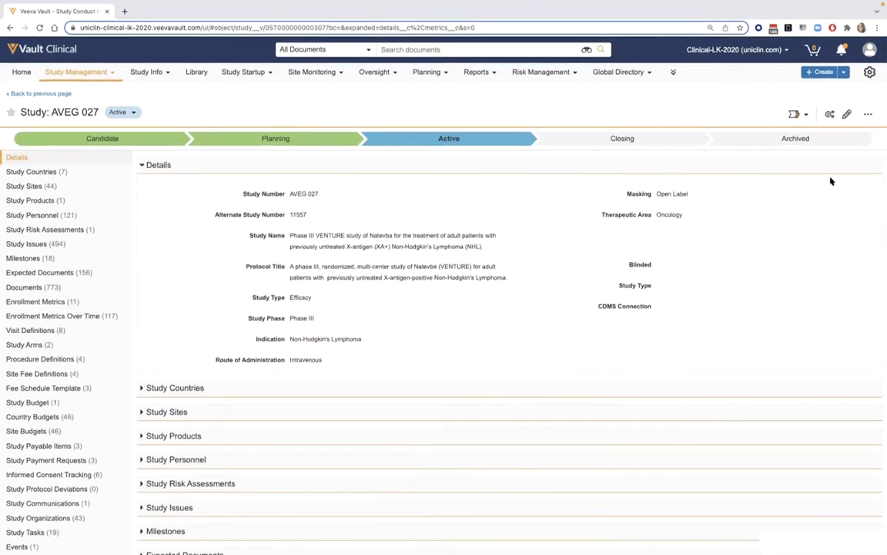
right_click(867, 117)
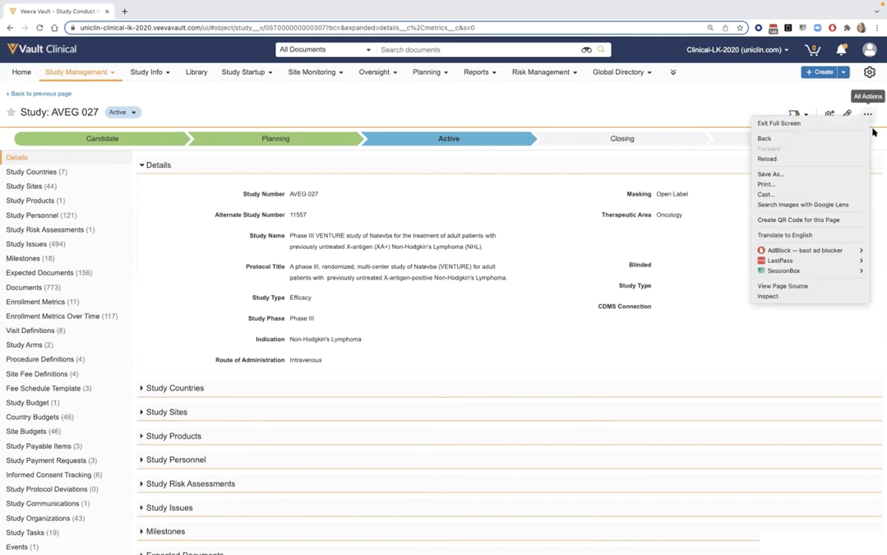
key("Escape")
left_click(868, 115)
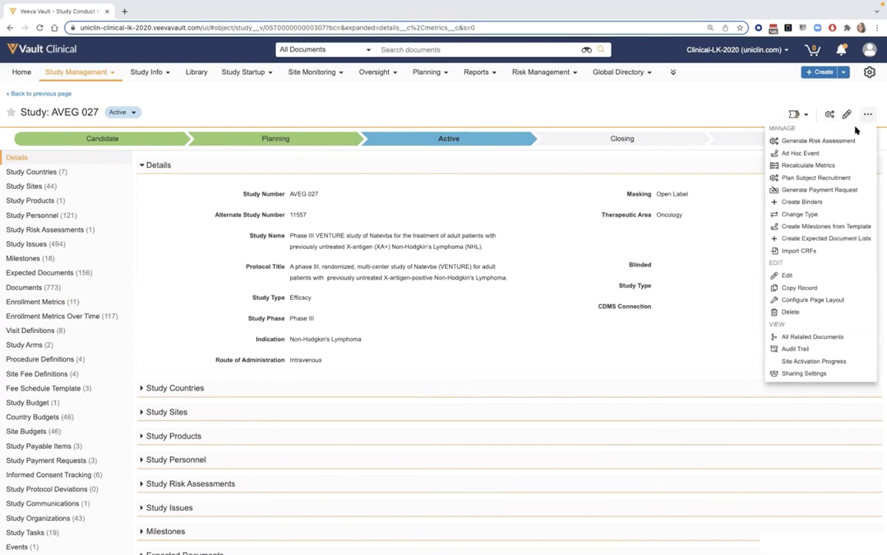
left_click(862, 142)
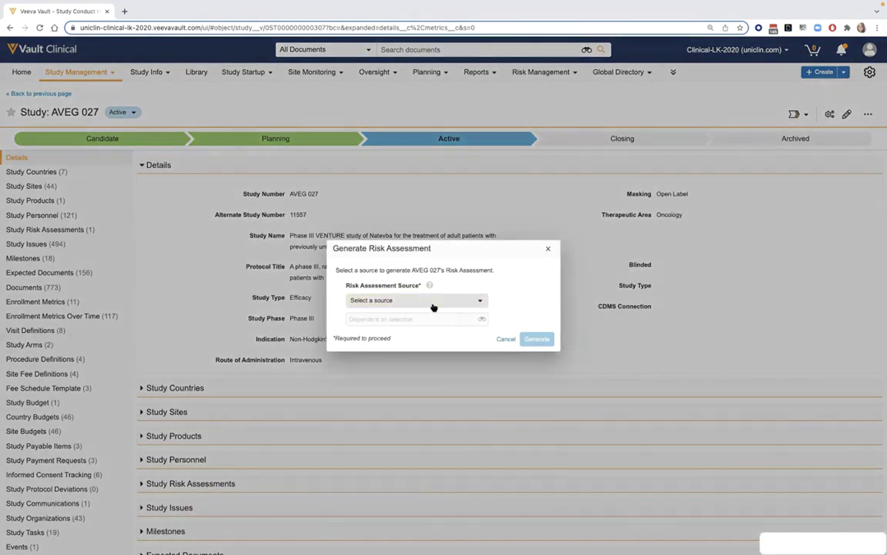
left_click(433, 304)
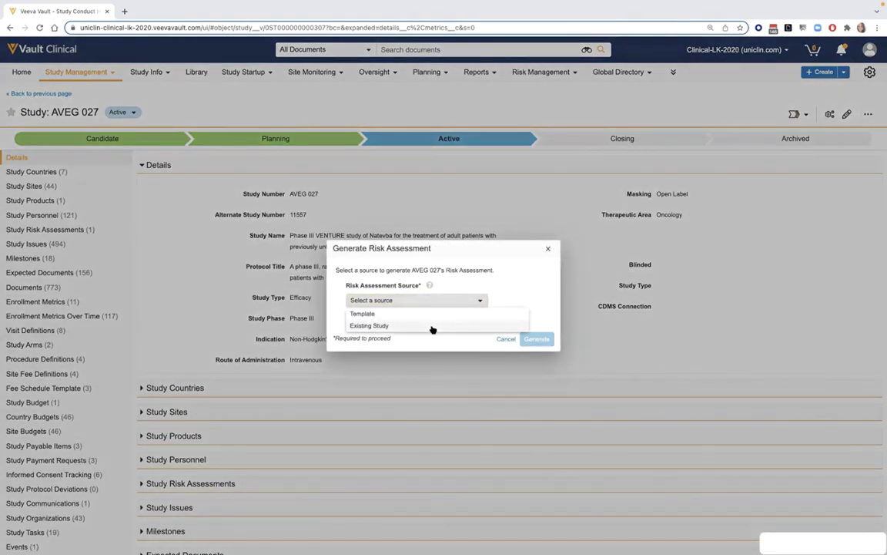
left_click(432, 326)
left_click(419, 319)
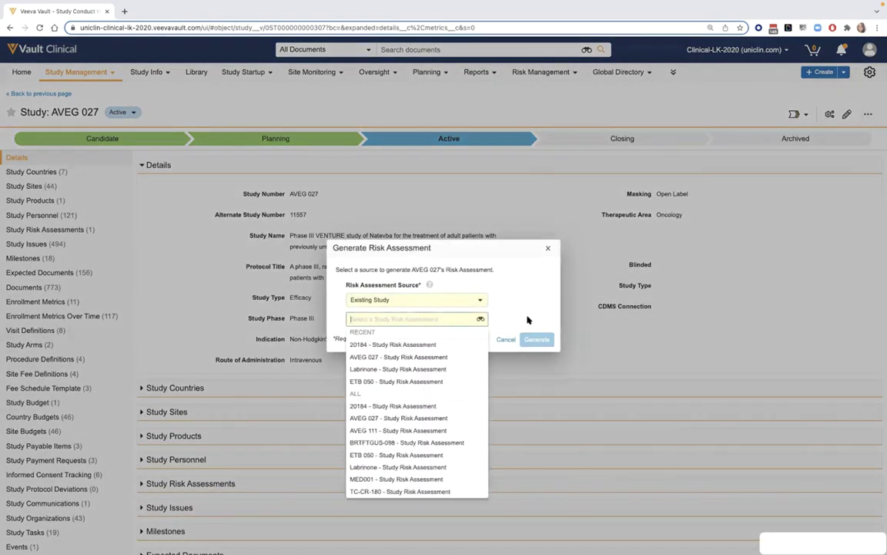
left_click(506, 340)
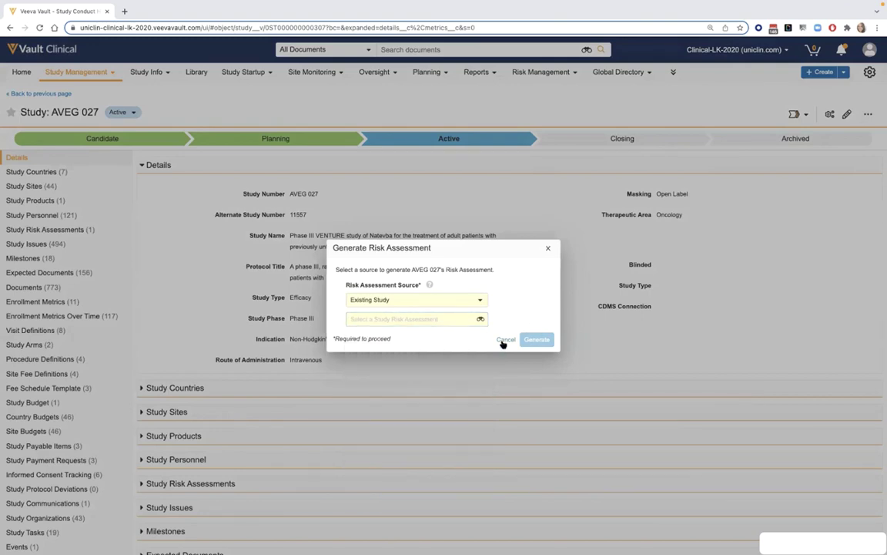
Step: Dismiss the risk assessment generation and open the existing AVEG 027 - Study Risk Assessment from the study's Study Risk Assessments section
left_click(505, 339)
left_click(231, 486)
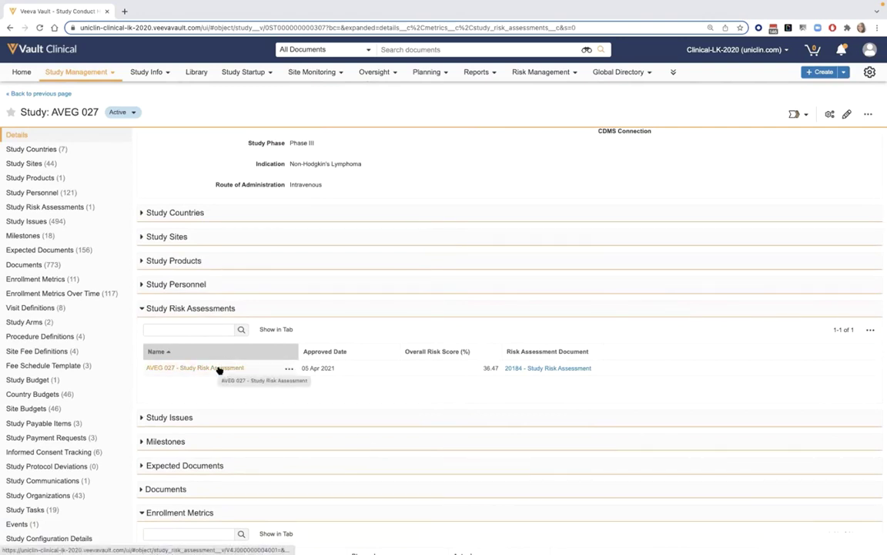
left_click(219, 369)
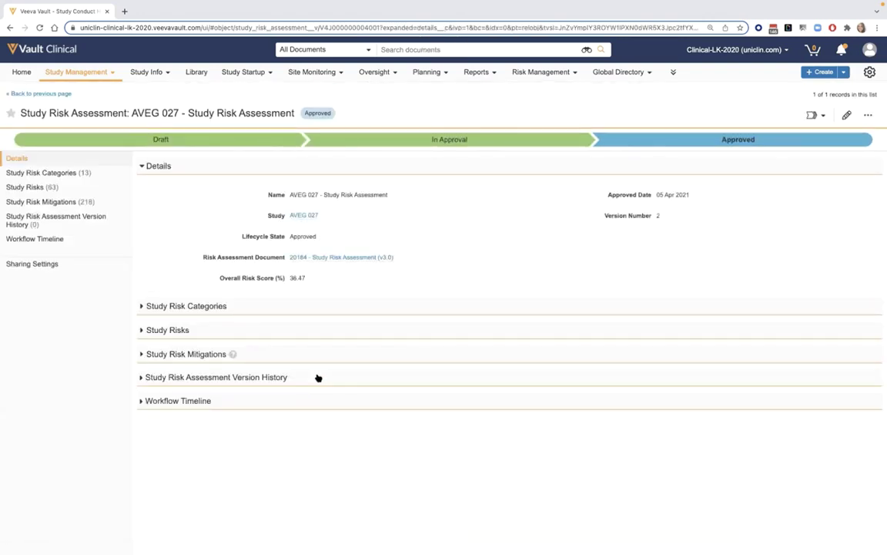
Step: In the assessment's Study Risks list, set both Impact and Probability to High for the Complex Dosing Calculations risk
left_click(238, 332)
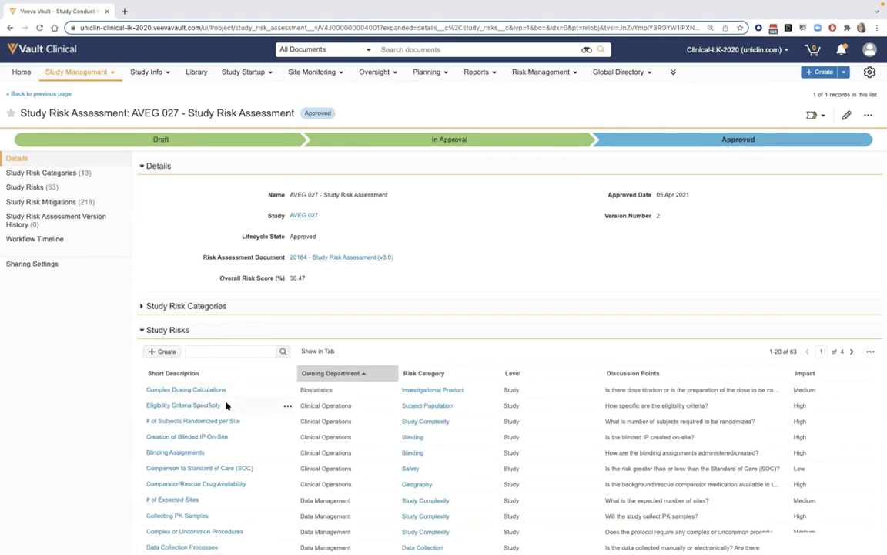
scroll(290, 411, "down", 1)
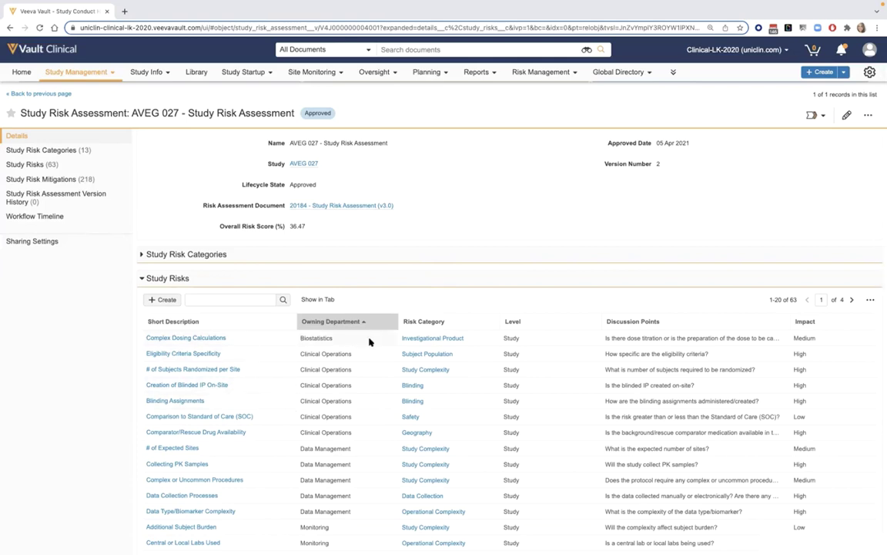
scroll(474, 339, "right", 3)
scroll(474, 339, "right", 4)
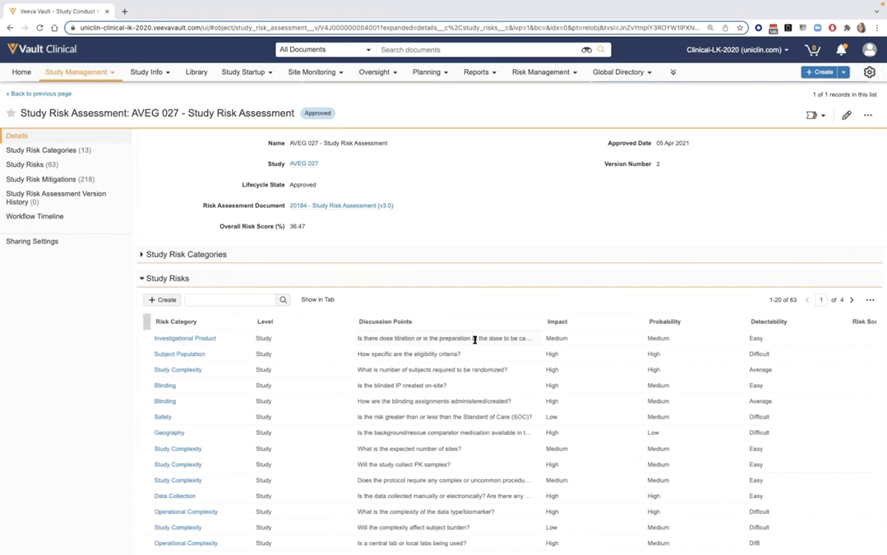
scroll(475, 339, "right", 2)
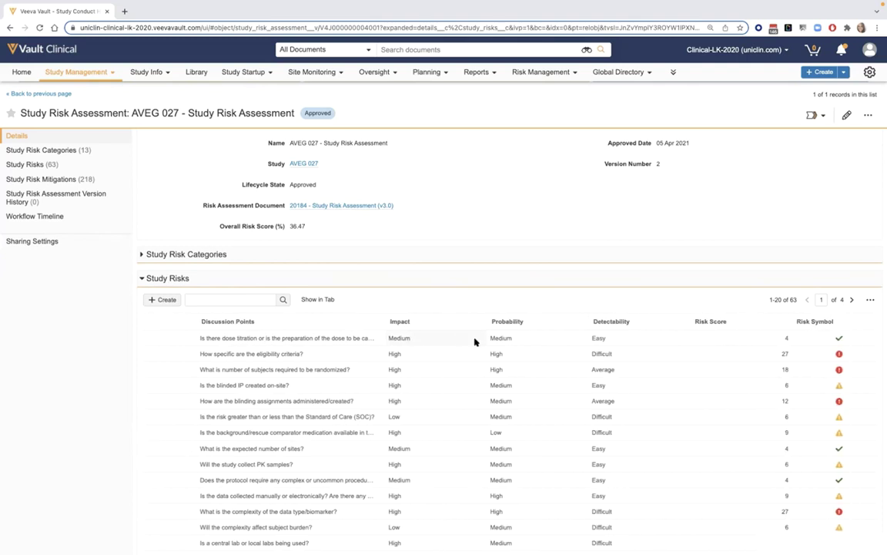
left_click(406, 340)
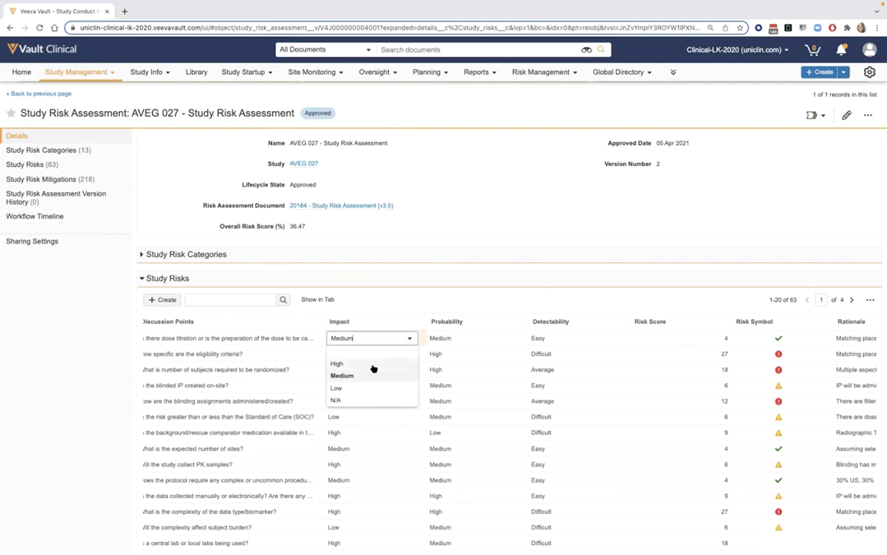
left_click(337, 363)
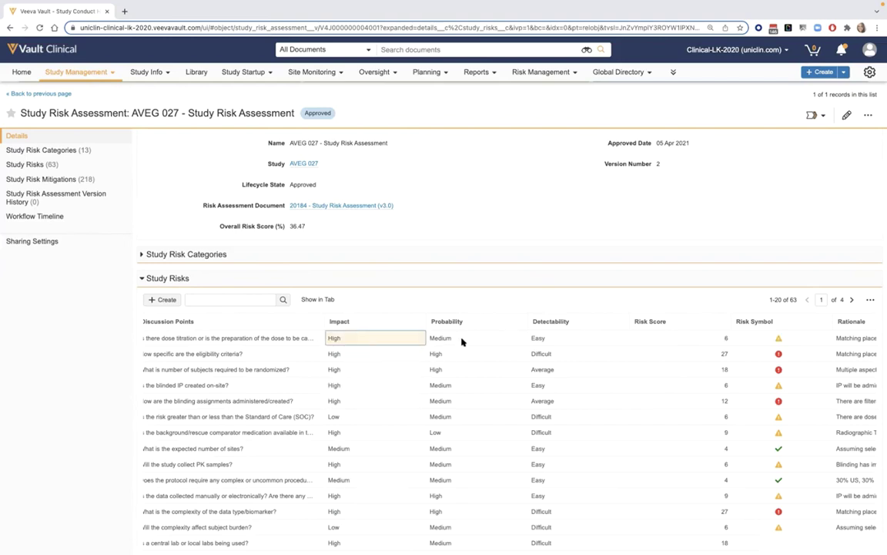
left_click(461, 339)
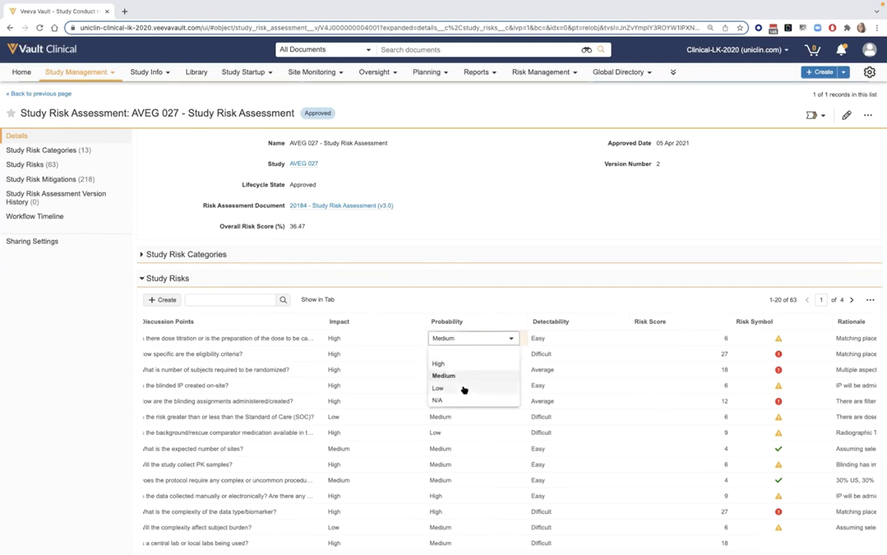
left_click(438, 364)
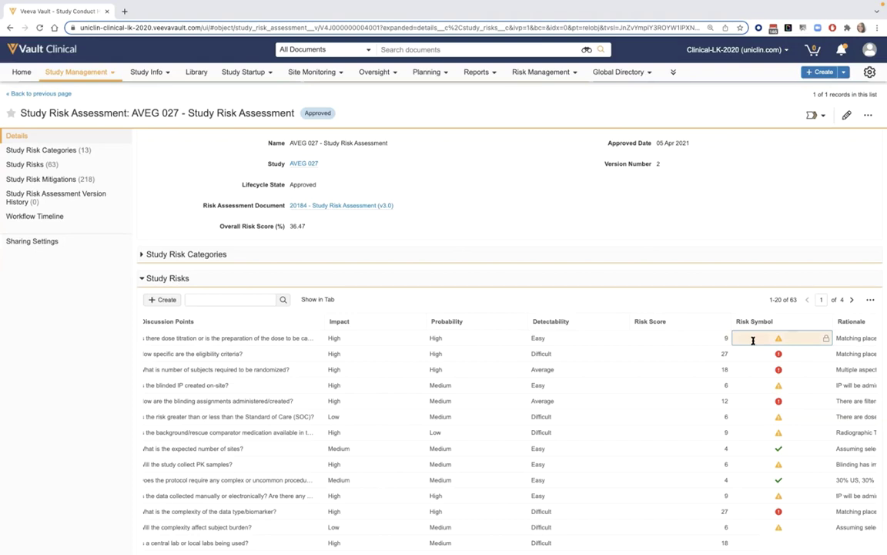
Step: Open the Complex Dosing Calculations risk and expand its Study Risk Mitigations to review the listed mitigations
scroll(459, 339, "left", 5)
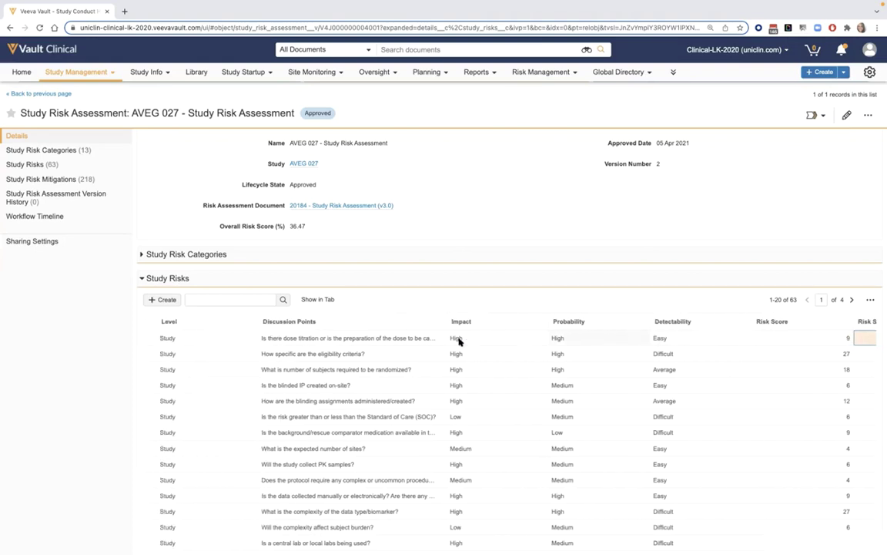
scroll(454, 340, "left", 4)
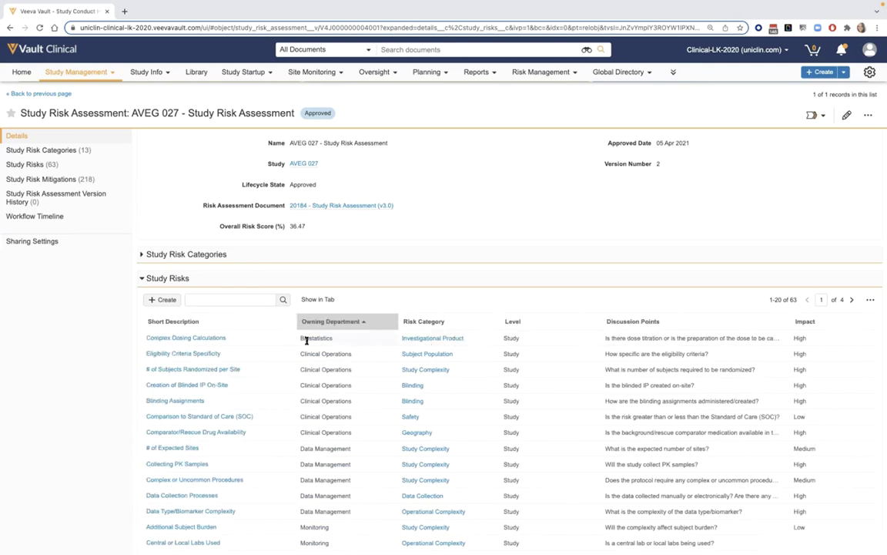
left_click(190, 338)
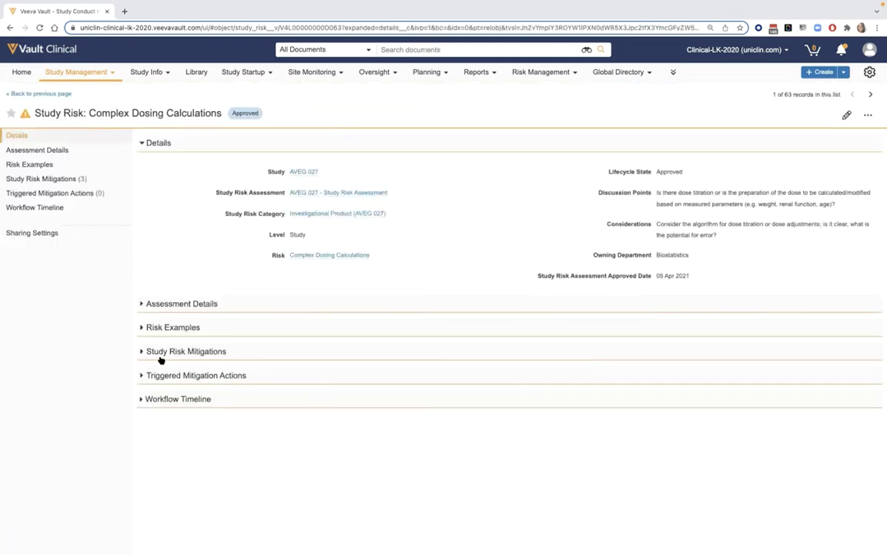
left_click(160, 355)
scroll(118, 389, "down", 1)
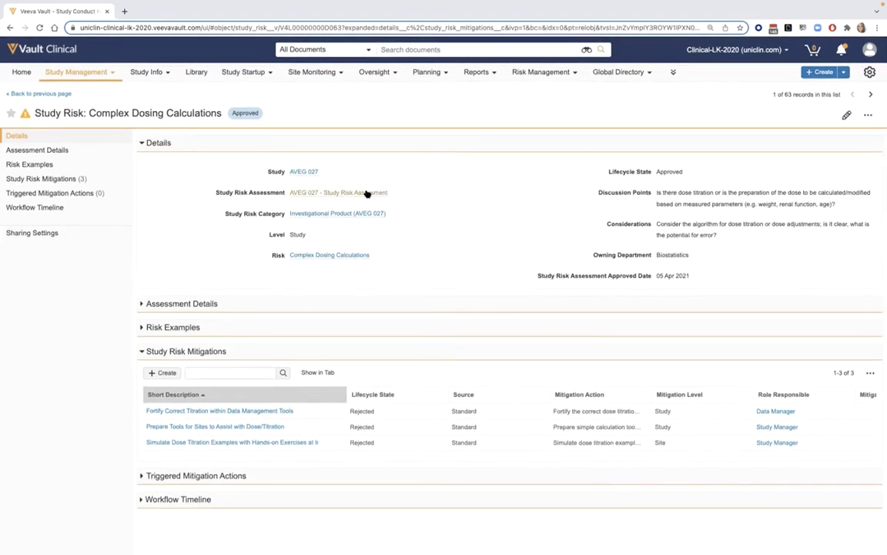
Step: Return to the parent risk assessment, view its Risk Assessment Document and the document's Classification in a separate tab, and close that tab
left_click(367, 192)
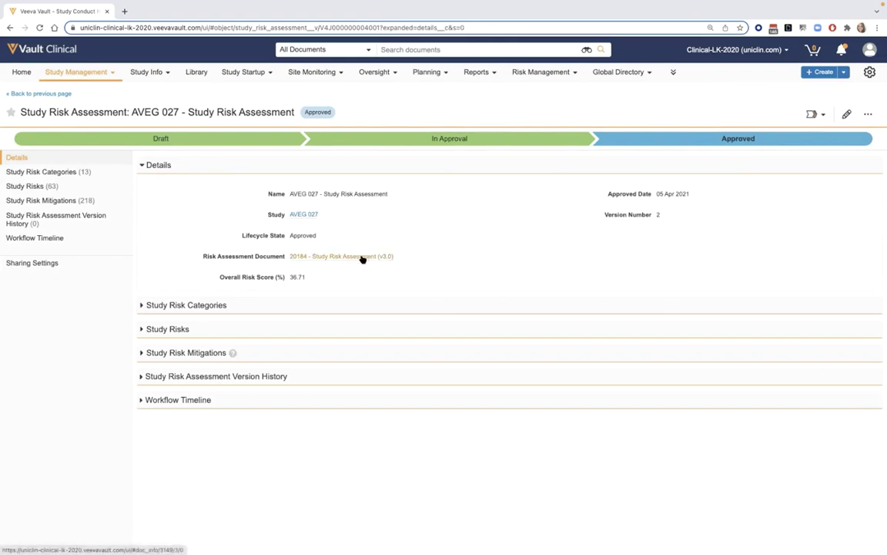
mouse_move(362, 258)
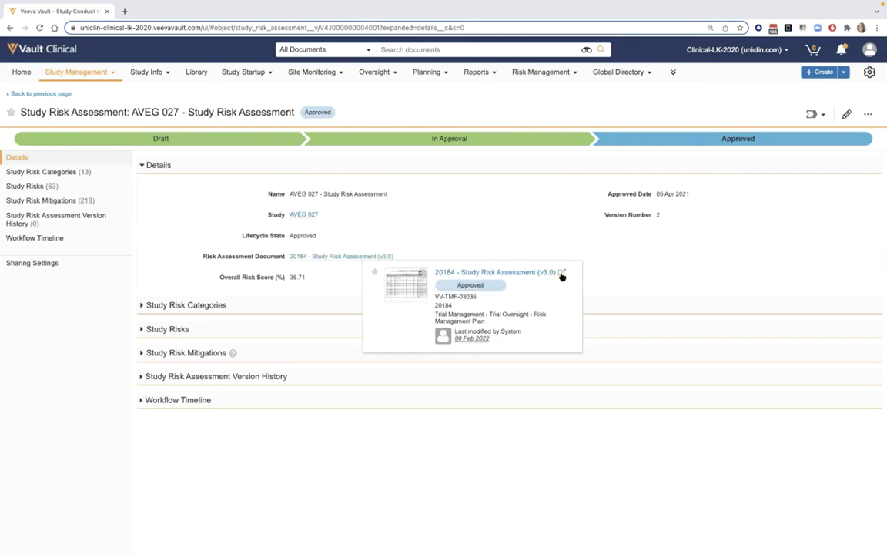
left_click(563, 275)
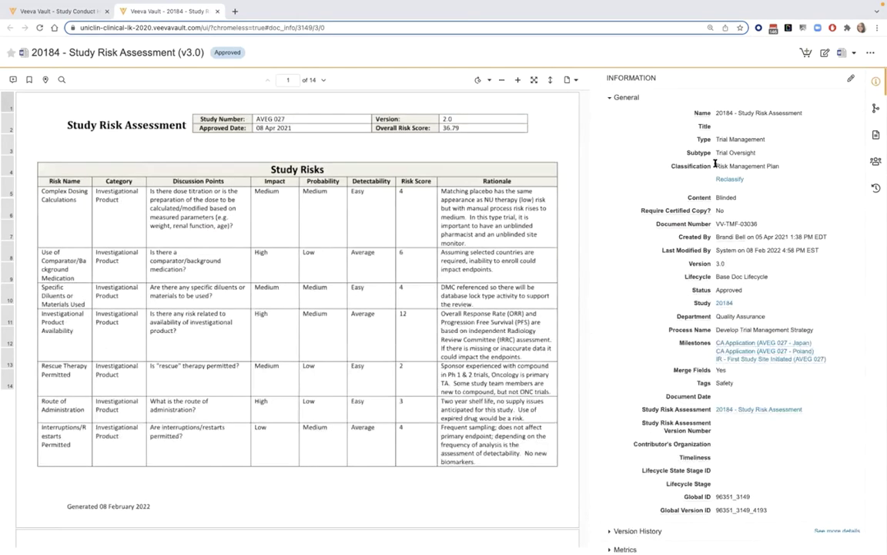
left_click_drag(672, 166, 790, 168)
left_click(788, 182)
left_click(218, 12)
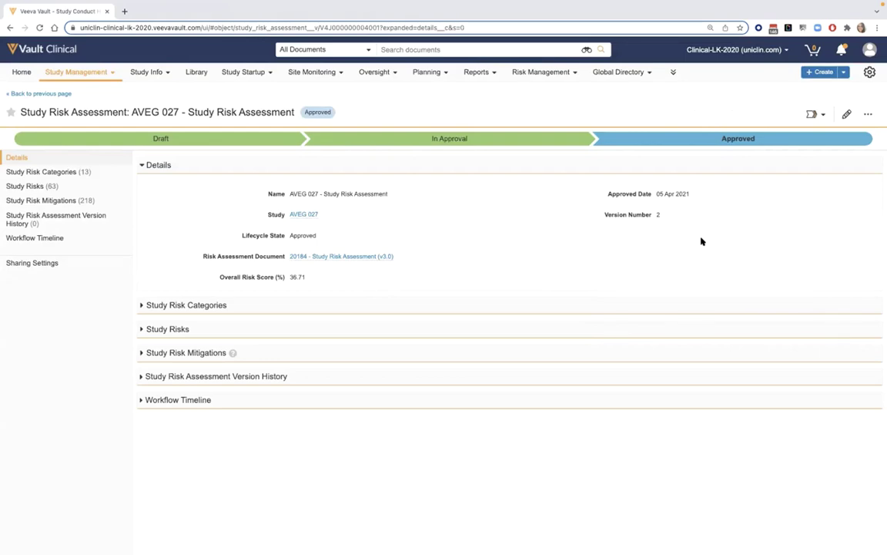
Step: Switch to the window with the CTMS - Oversight dashboard and examine its charts, including Issues By Type and Protocol Deviations
key("ctrl+Right")
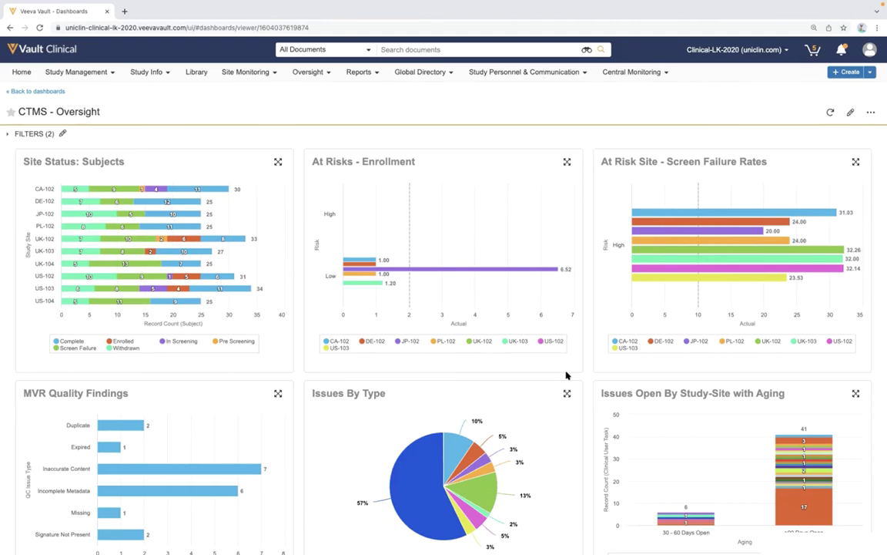
scroll(566, 375, "down", 3)
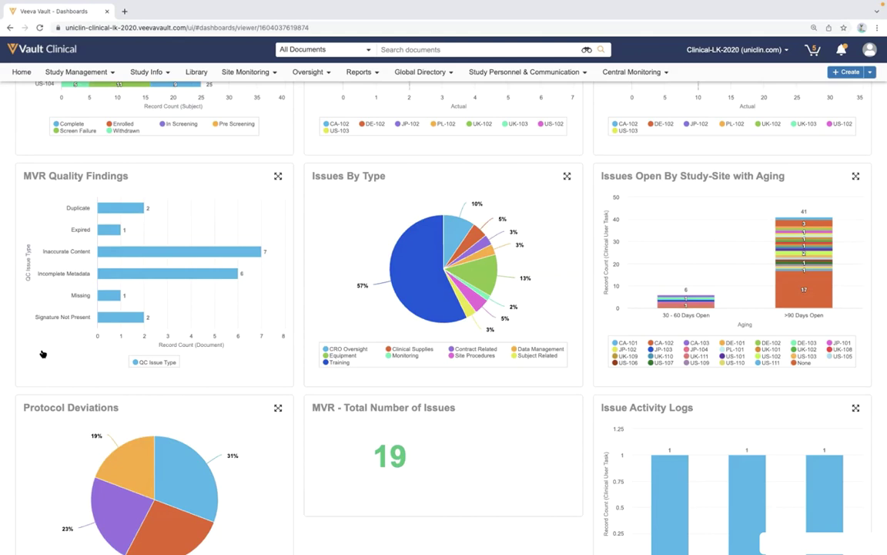
scroll(308, 347, "down", 1)
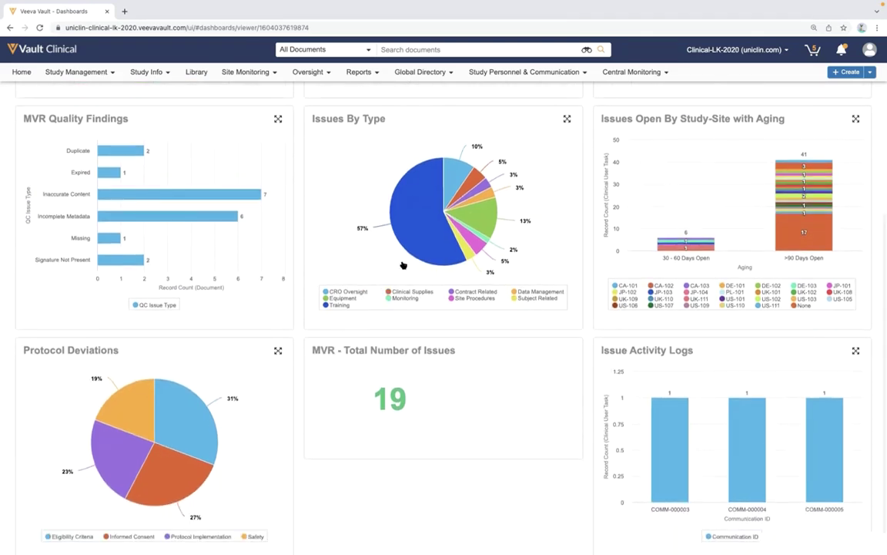
mouse_move(413, 248)
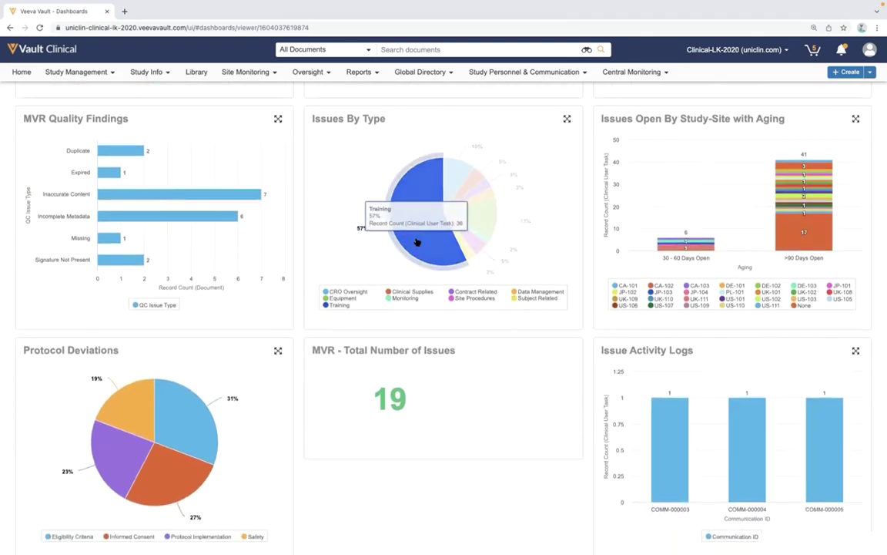
mouse_move(175, 425)
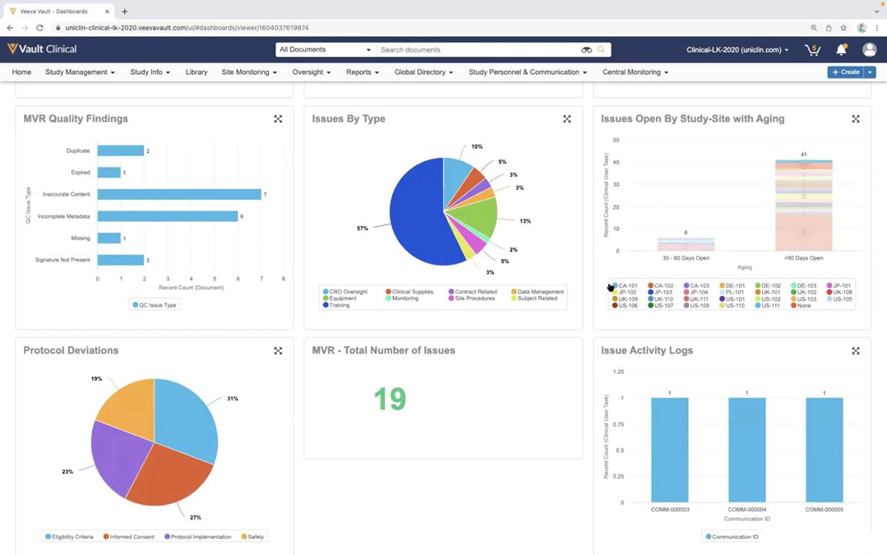
Step: Drill into Inaccurate Content in the MVR Quality Findings chart and expand the Site Management group in the underlying report
scroll(584, 283, "up", 2)
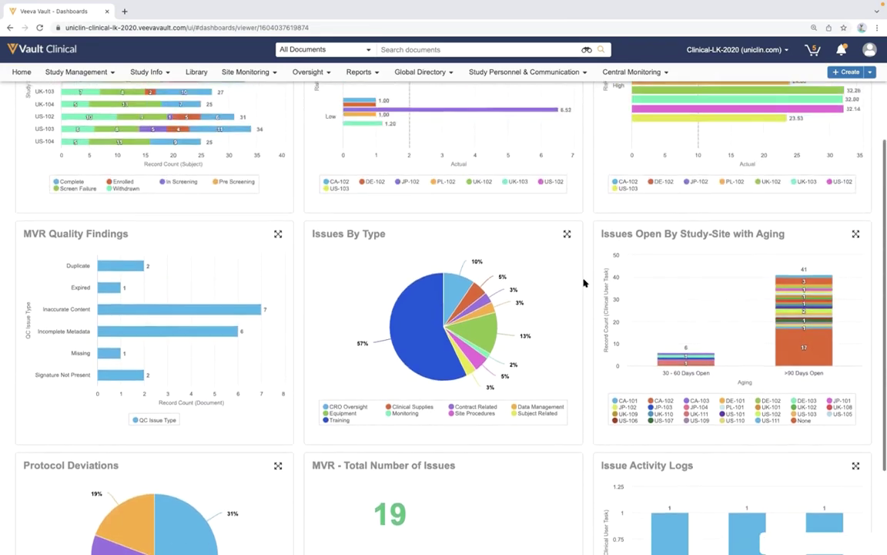
scroll(584, 283, "up", 2)
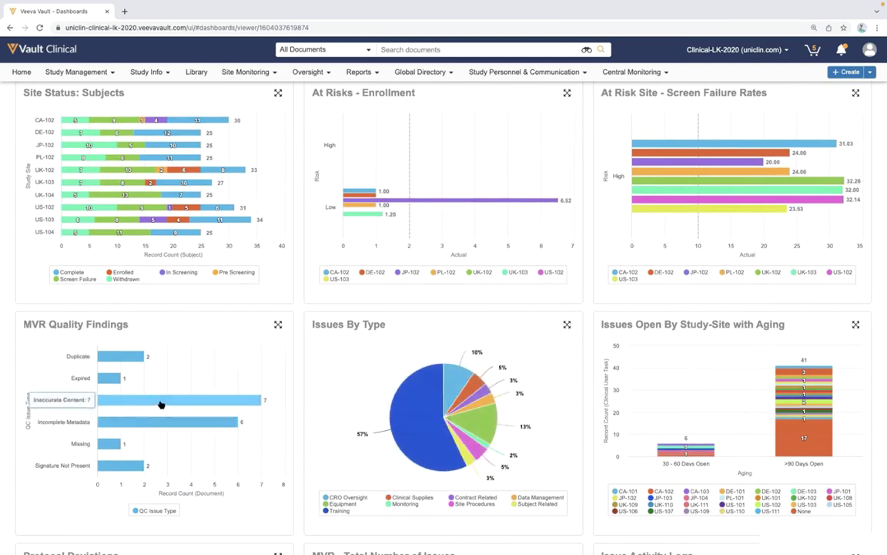
left_click(161, 405)
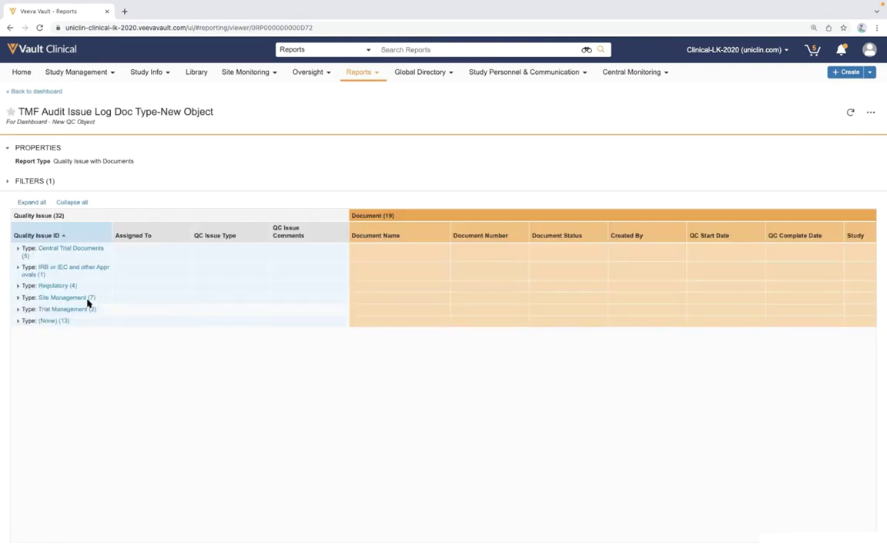
left_click(17, 297)
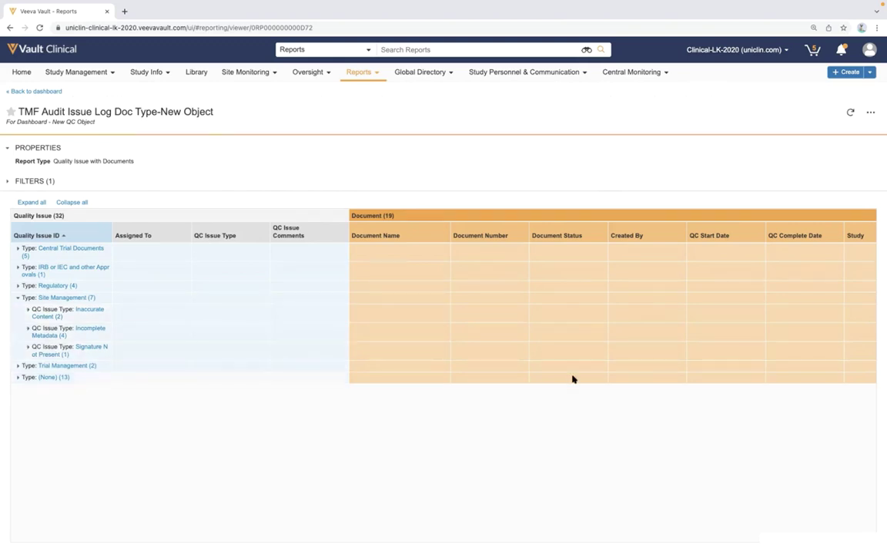
Step: Open the latest New Trip Reports This Week flash report from the notifications and expand study AVEG 027 and site UK-102
left_click(842, 51)
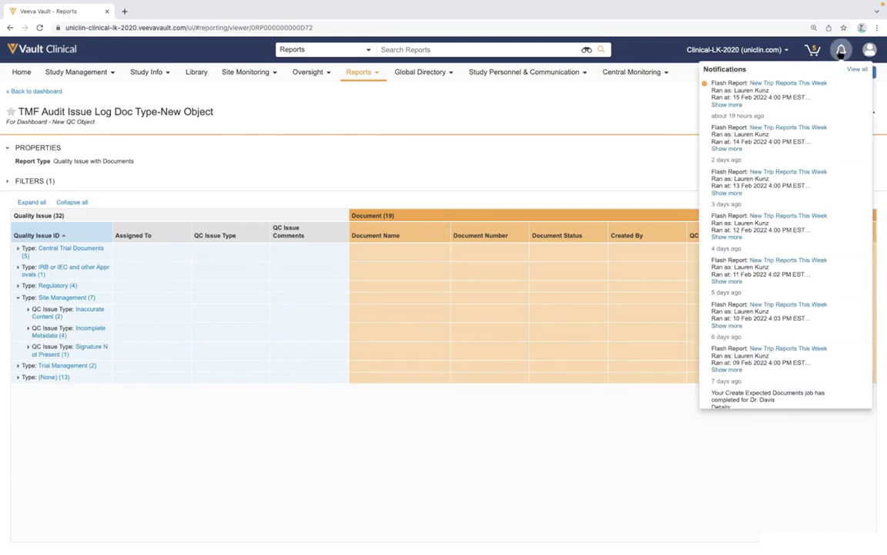
left_click(785, 87)
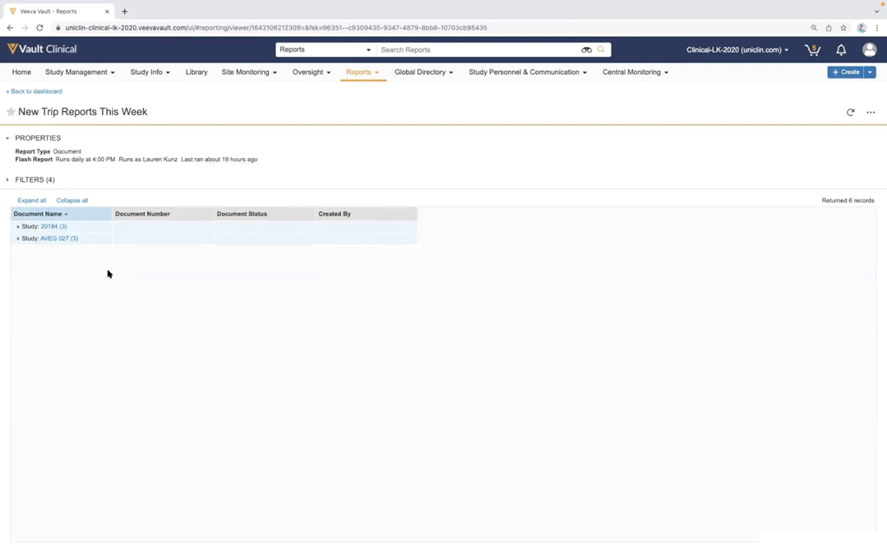
left_click(17, 240)
left_click(27, 261)
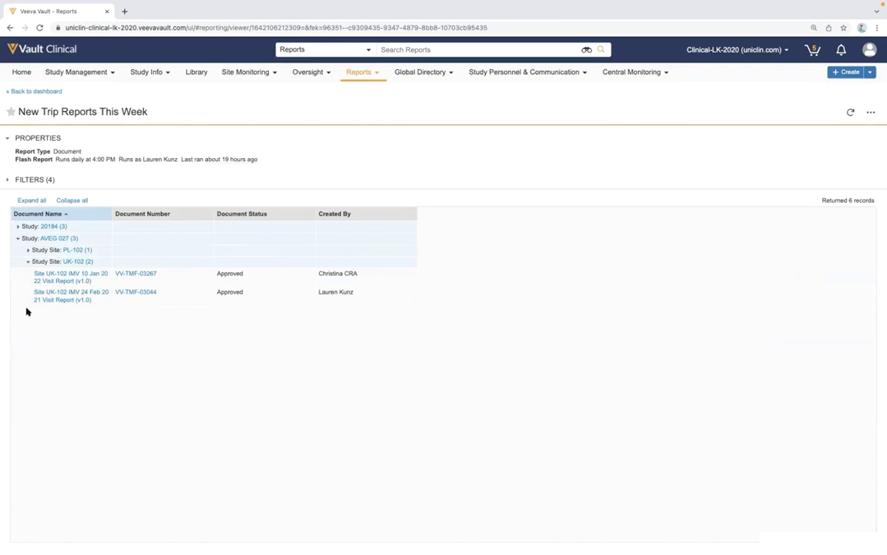
Step: Open the Site UK-102 IMV 24 Feb 2021 Visit Report, skim its first page, and display the actions available for the document
left_click(68, 298)
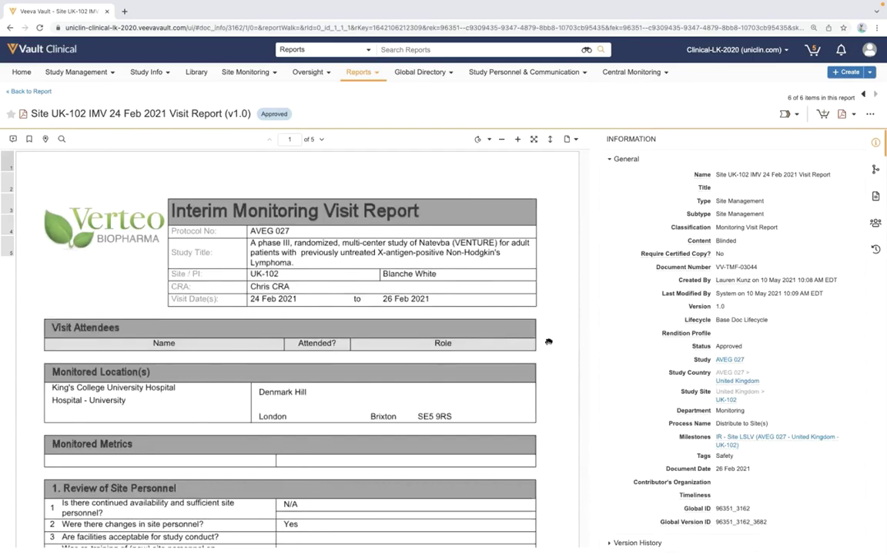
scroll(549, 341, "down", 3)
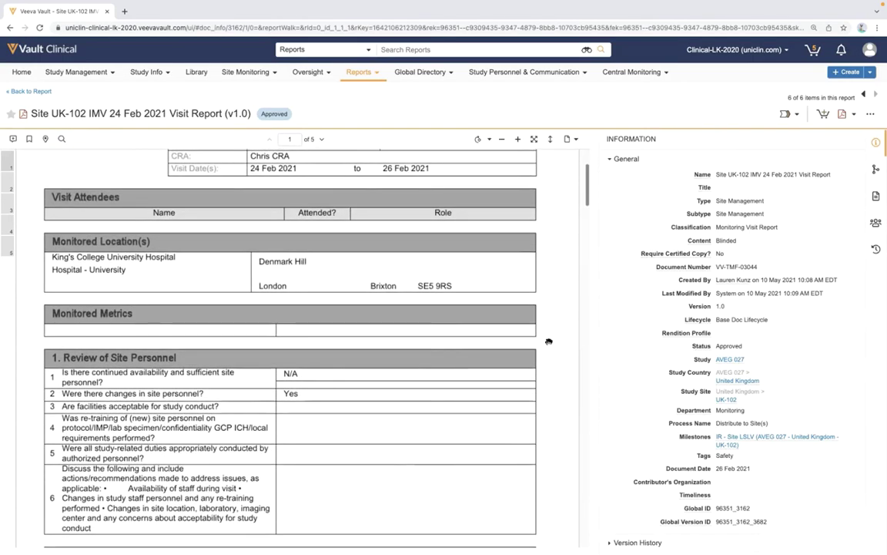
scroll(549, 341, "down", 2)
scroll(549, 342, "up", 4)
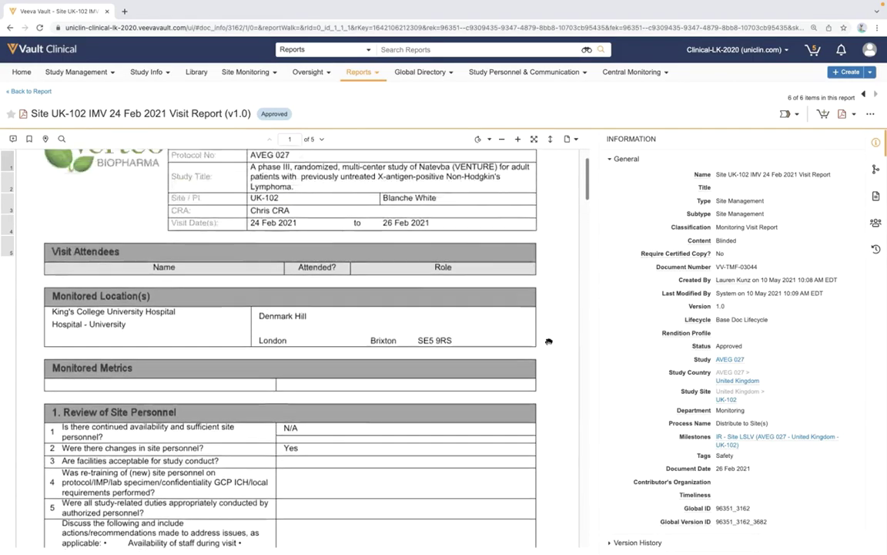
scroll(548, 341, "up", 2)
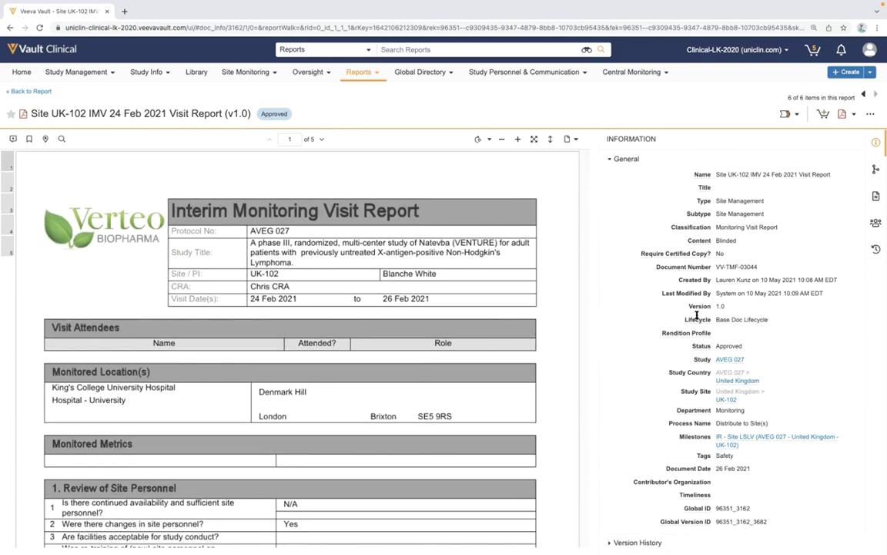
left_click(870, 114)
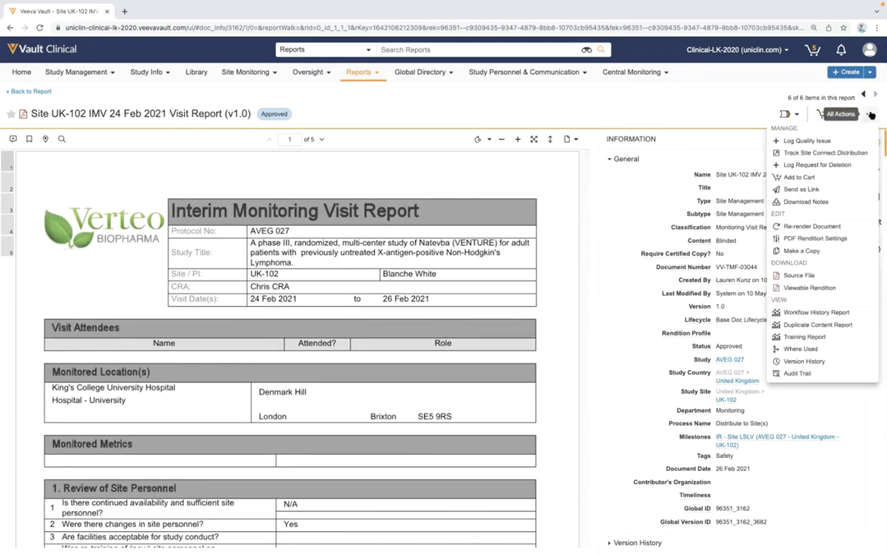
Step: Try logging a quality issue on the visit report, choosing an assignee and viewing the QC issue types, and discard the form
left_click(842, 145)
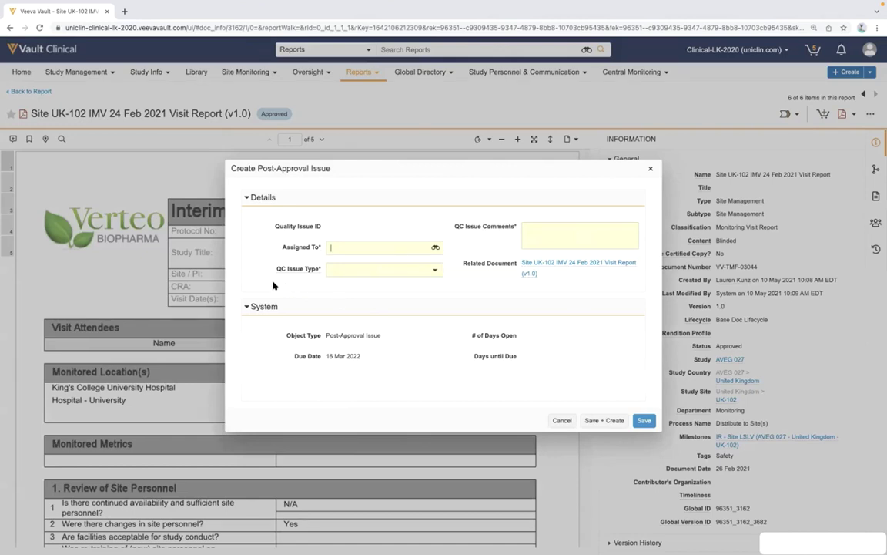
left_click(341, 248)
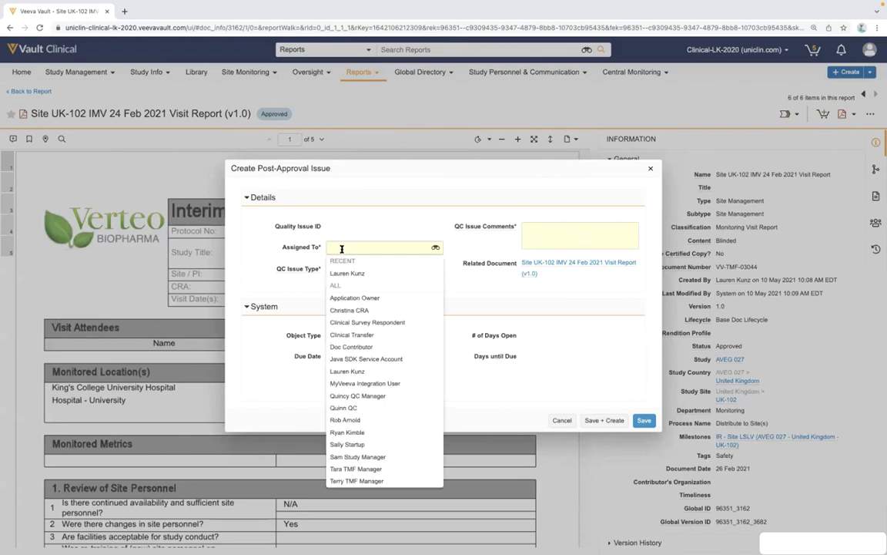
left_click(383, 274)
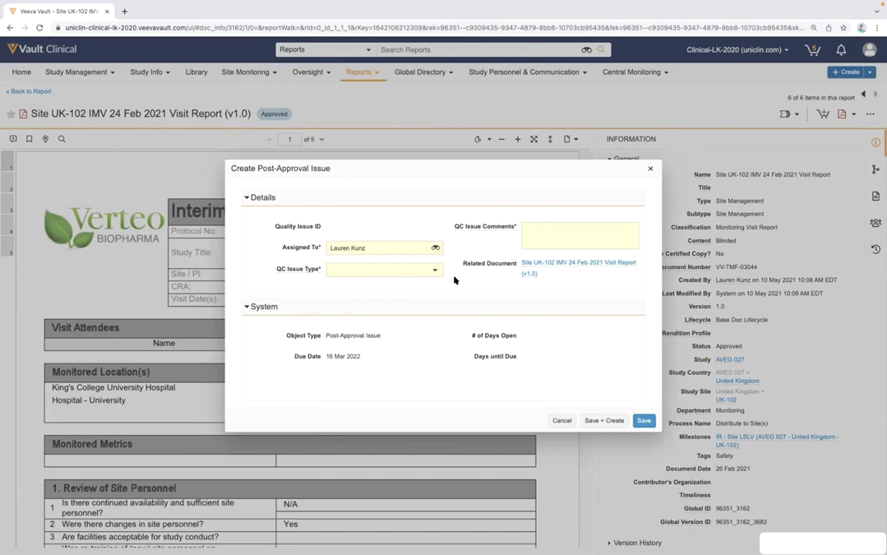
left_click(436, 270)
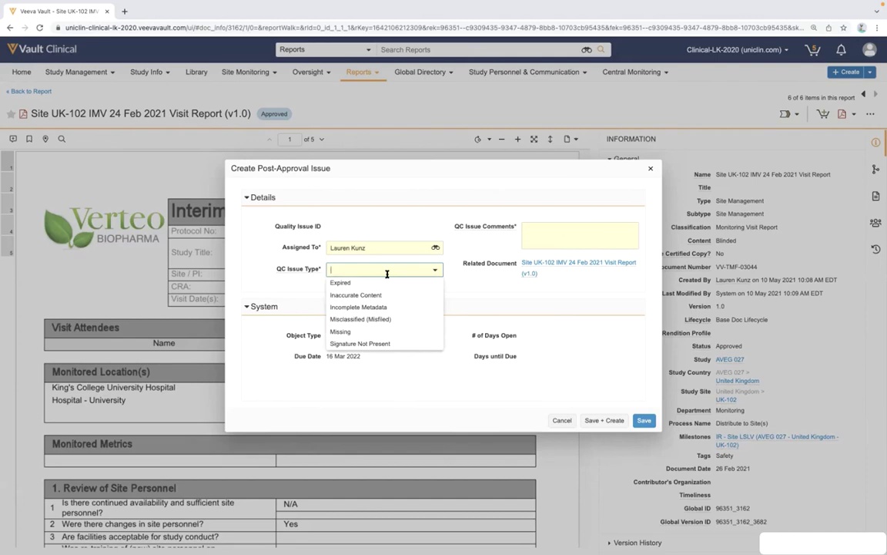
left_click(562, 420)
left_click(561, 420)
Step: Open the UK-102 study site record from the visit report and display its Study Site Issues
left_click(726, 399)
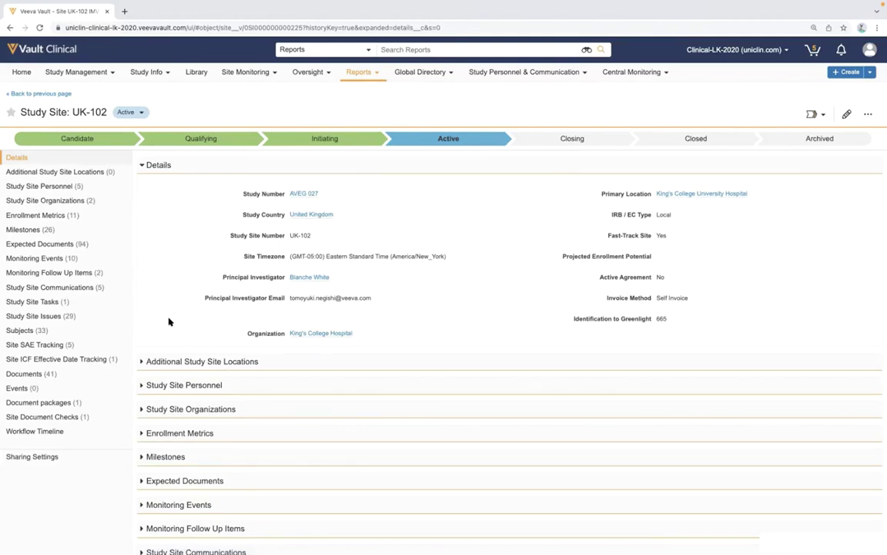
left_click(89, 316)
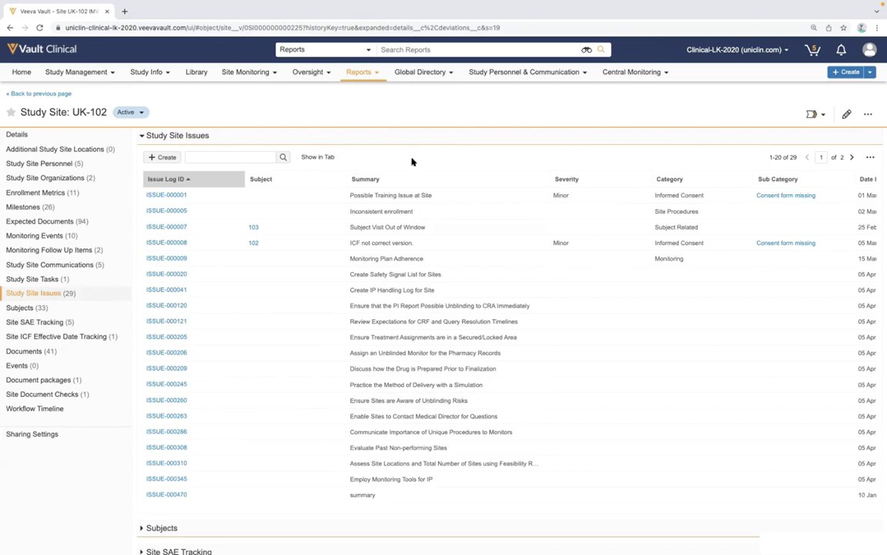
mouse_move(318, 72)
Step: Create and save a Vendor Issue for site UK-102 with organization AVEG 027 > CRO A and summary "Issues with MVR"
left_click(164, 157)
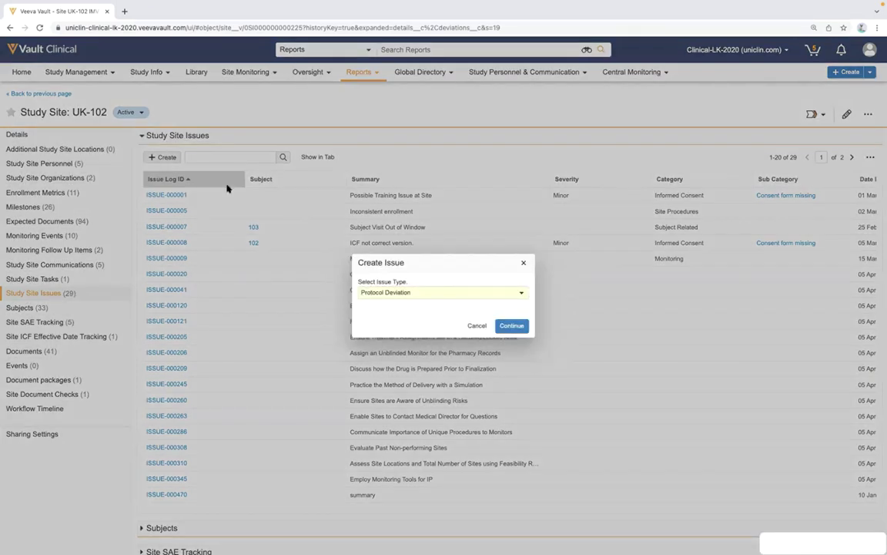
left_click(418, 293)
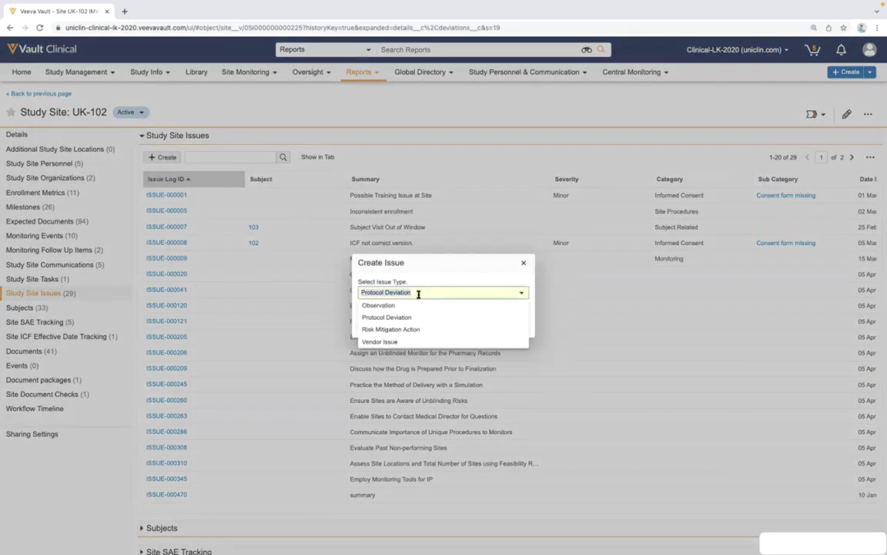
left_click(418, 341)
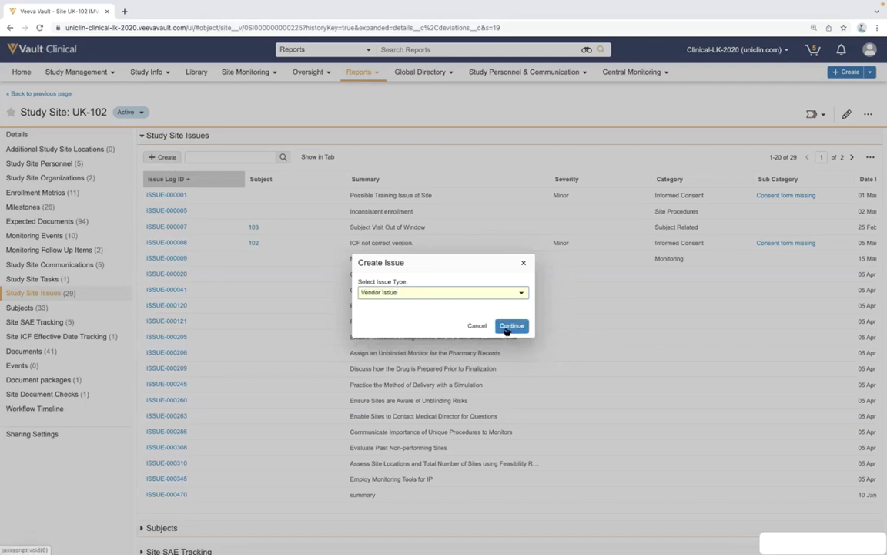
left_click(510, 327)
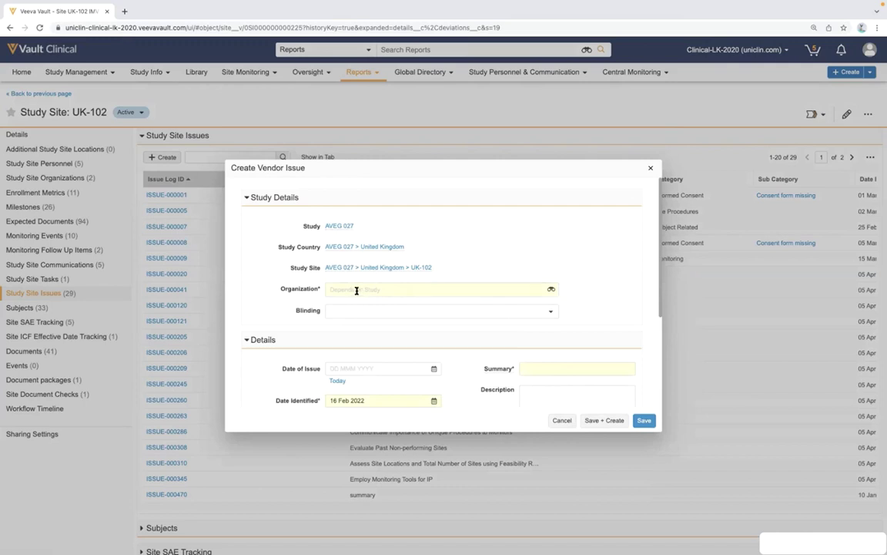
left_click(356, 290)
left_click(360, 312)
scroll(466, 362, "down", 1)
left_click(558, 311)
type("Issues with MVR")
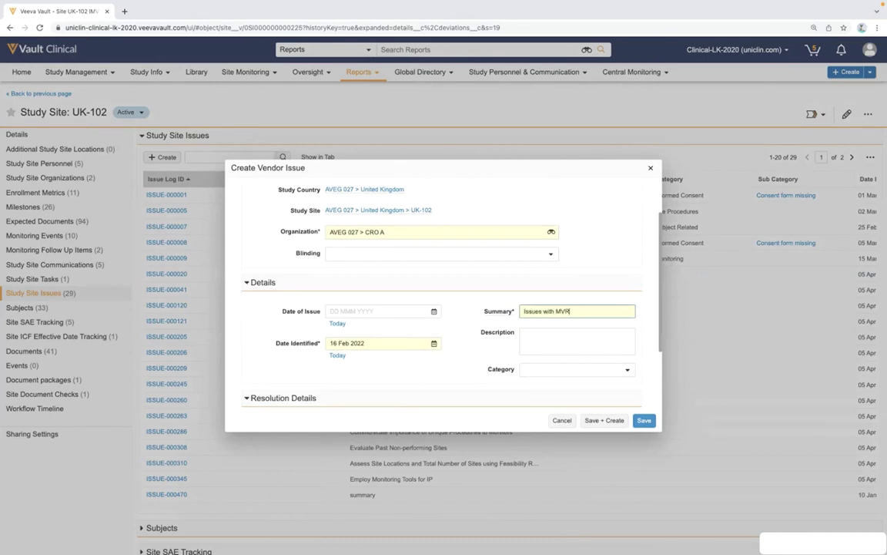
left_click(644, 420)
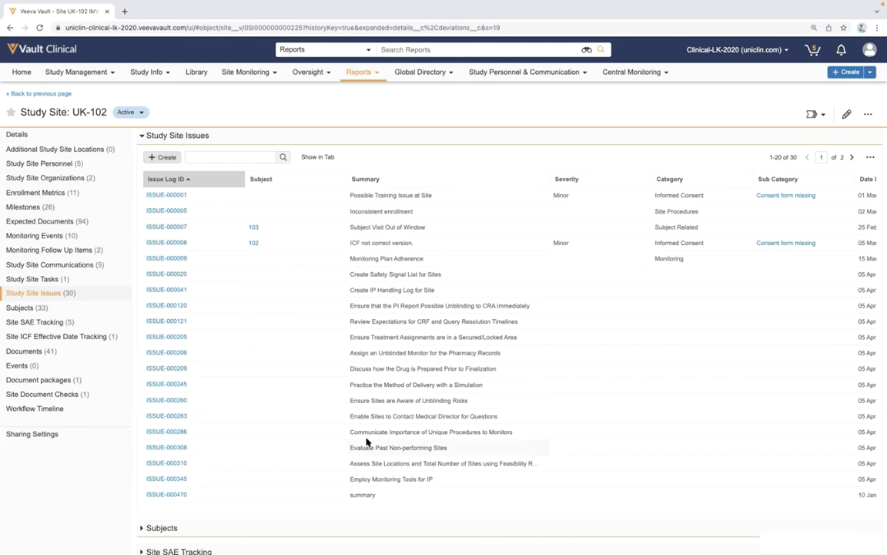
Step: Open the CRA Homepage and drill into the total of the study site's Vendor Issues in the Site Quality chart
mouse_move(266, 74)
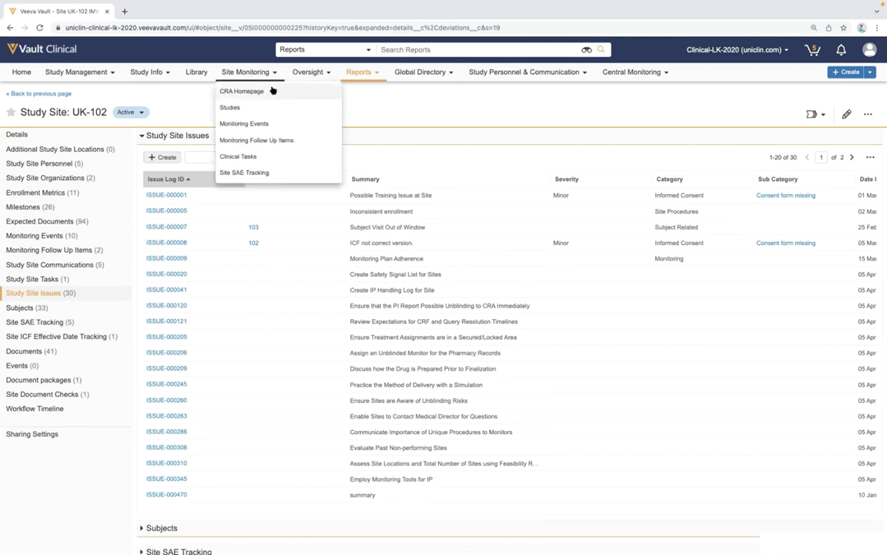
left_click(301, 91)
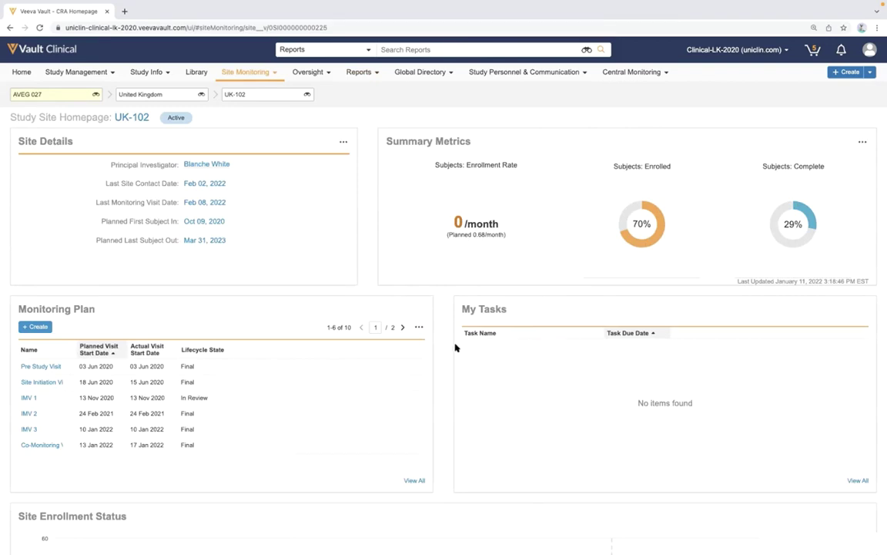
scroll(456, 347, "down", 5)
scroll(456, 348, "down", 2)
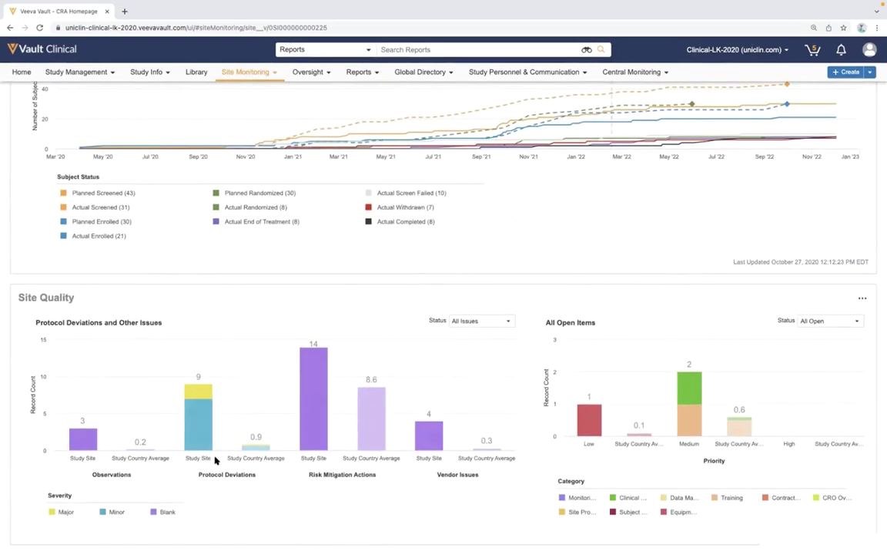
mouse_move(192, 421)
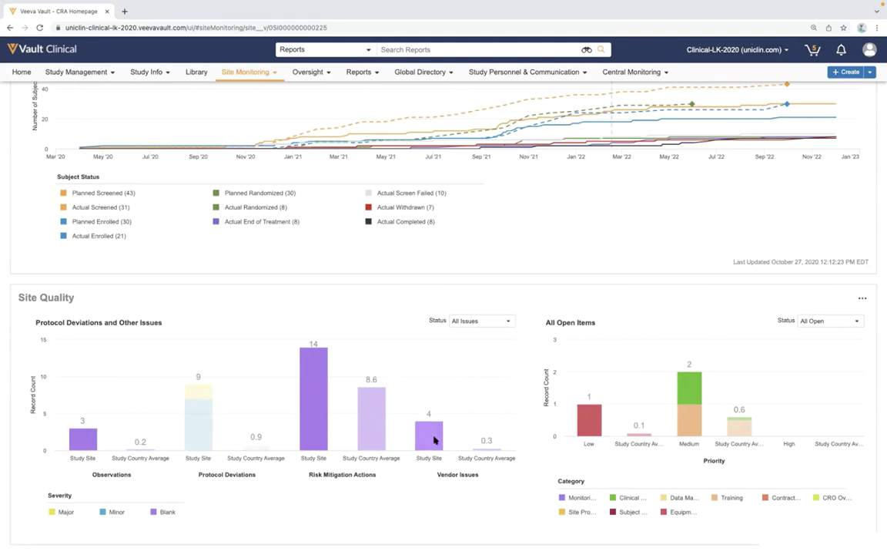
mouse_move(434, 440)
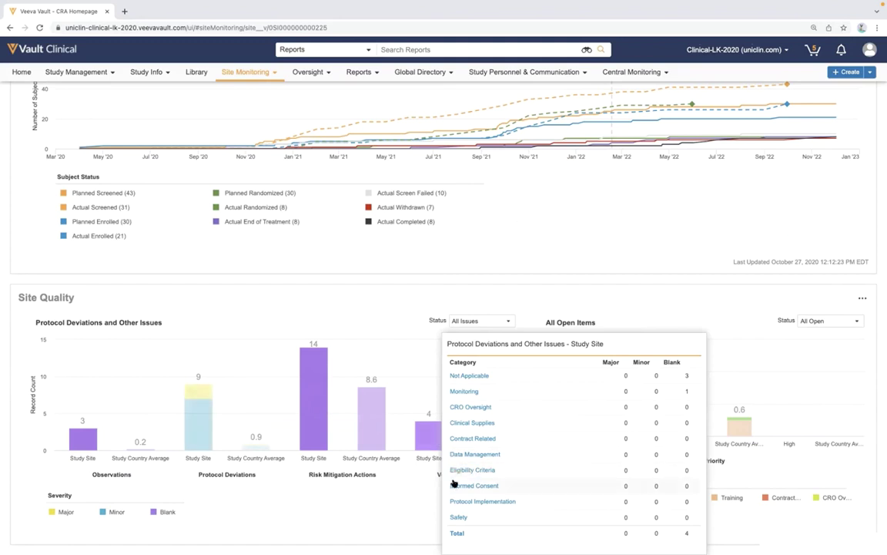
left_click(457, 533)
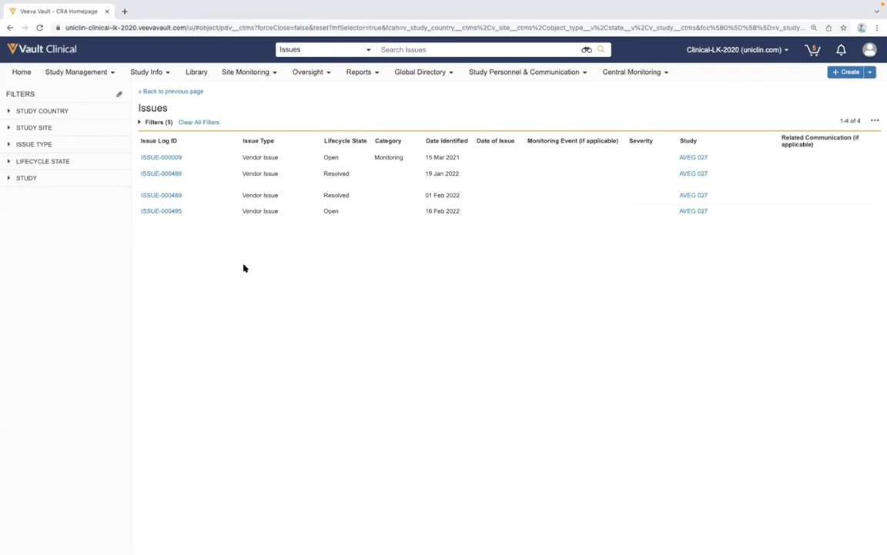
Step: Open vendor issue ISSUE-000495, expand its Details section, and view the lifecycle states it can move to
left_click(172, 211)
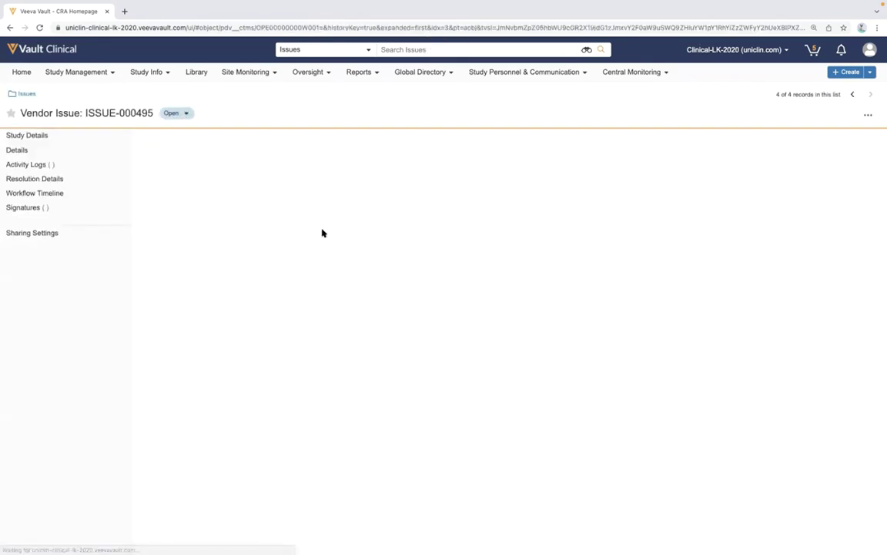
left_click(163, 285)
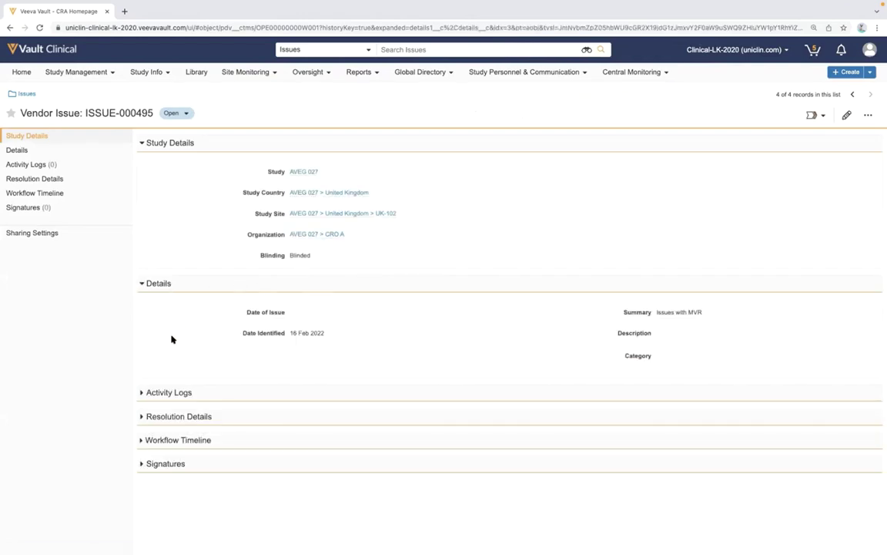
scroll(181, 359, "down", 1)
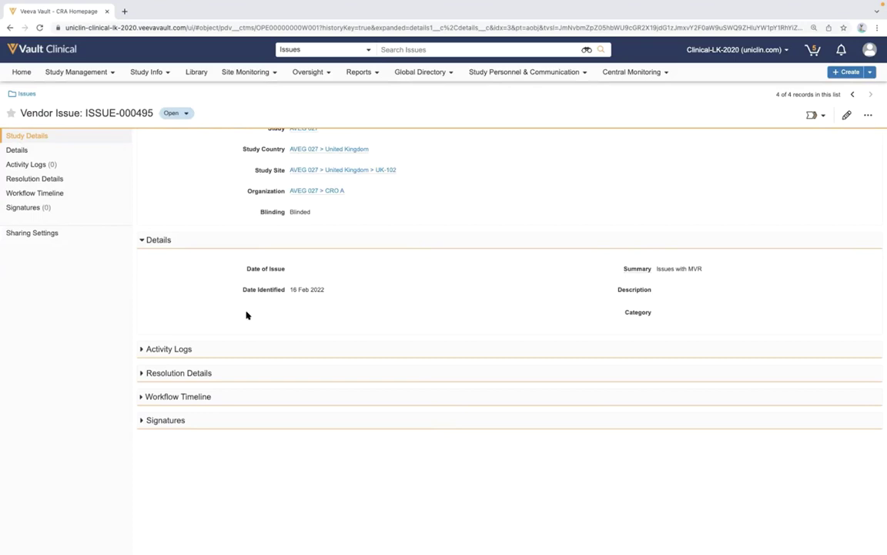
left_click(187, 115)
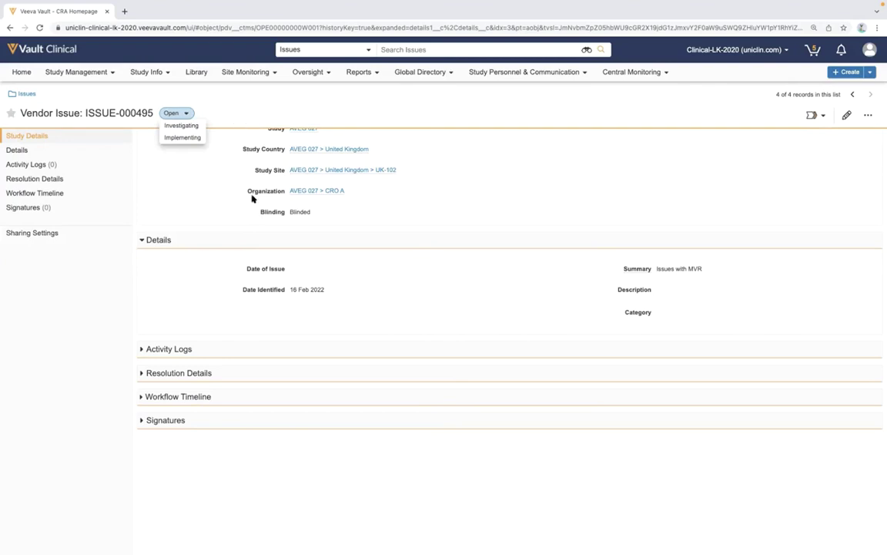
left_click(207, 242)
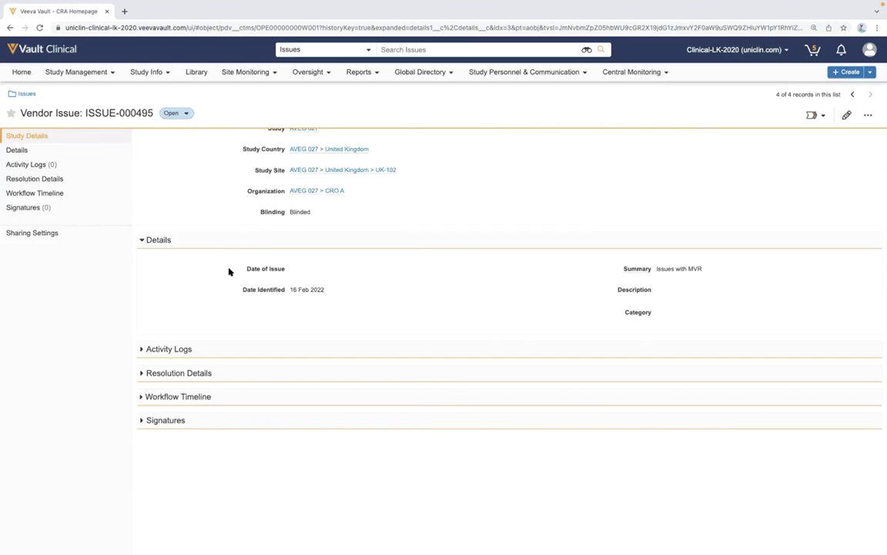
Step: Start an Other Communication entry in the vendor issue's Activity Logs, look through its fields, and discard it
left_click(169, 349)
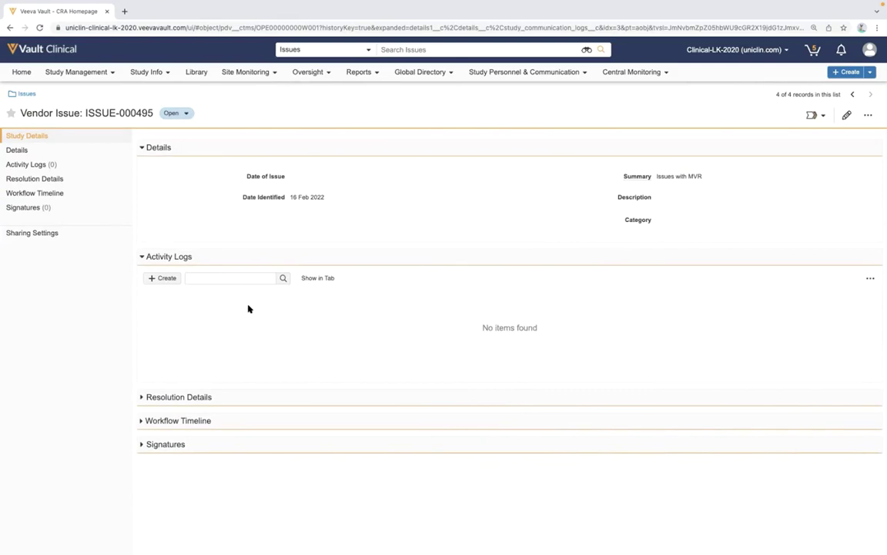
left_click(169, 279)
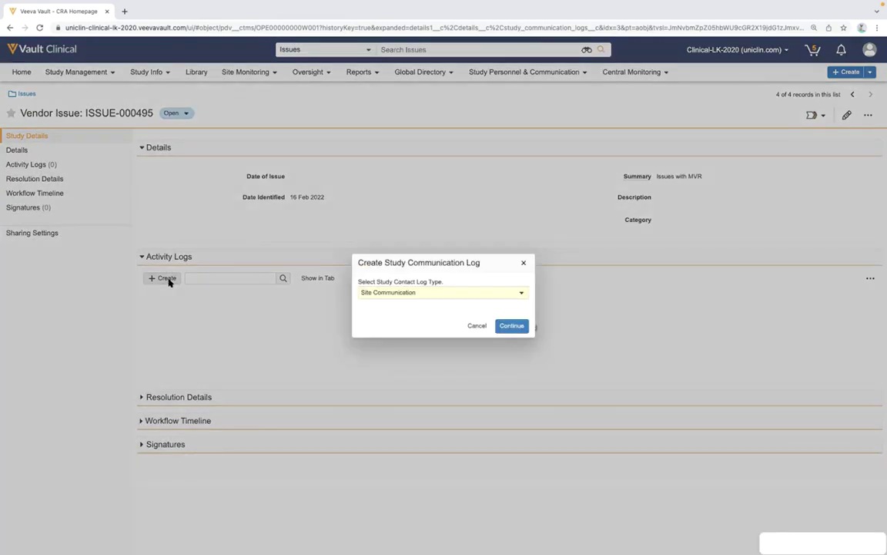
left_click(430, 292)
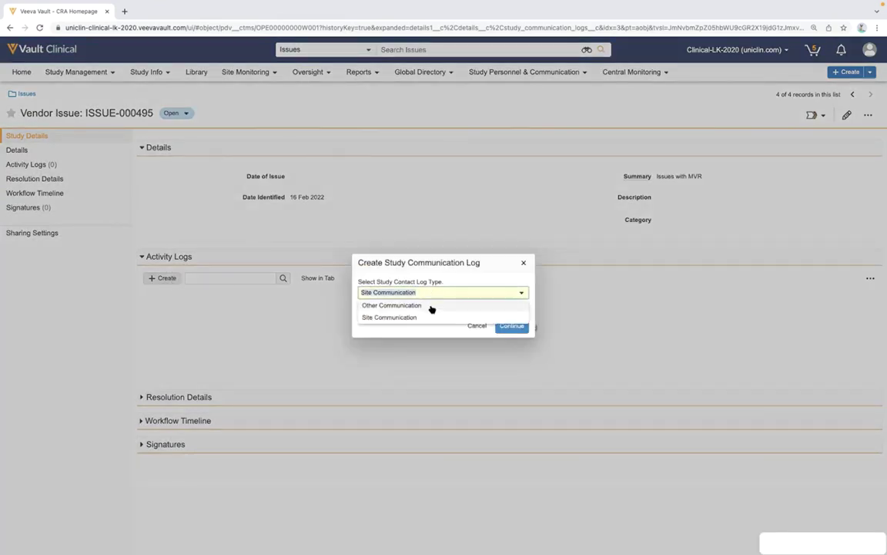
left_click(430, 306)
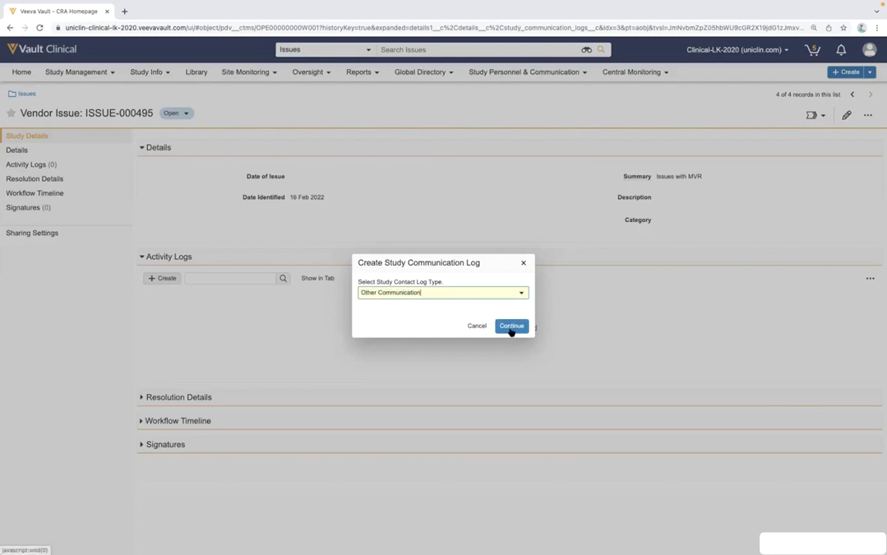
left_click(512, 326)
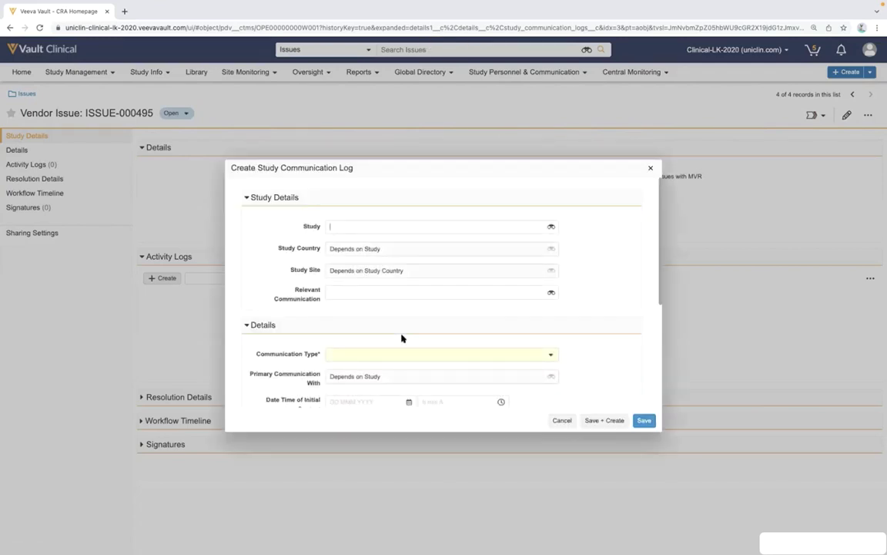
scroll(401, 338, "down", 3)
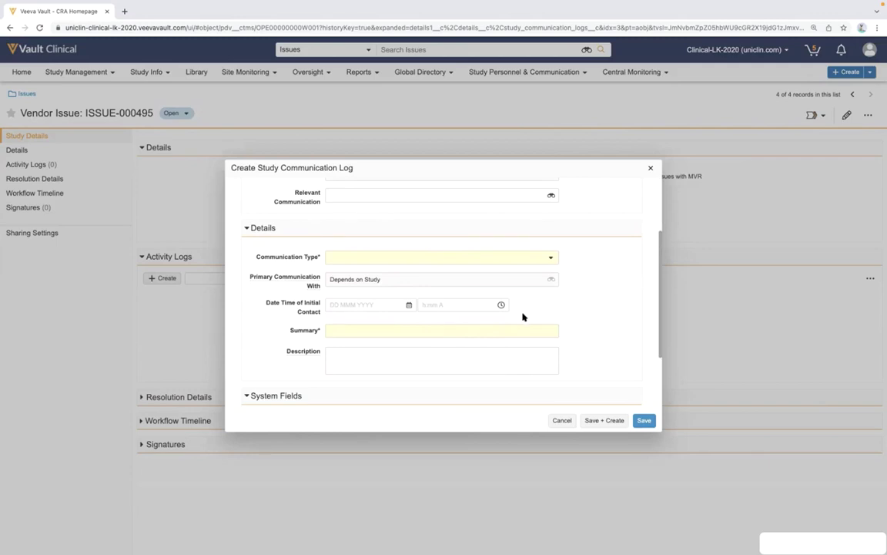
left_click(562, 420)
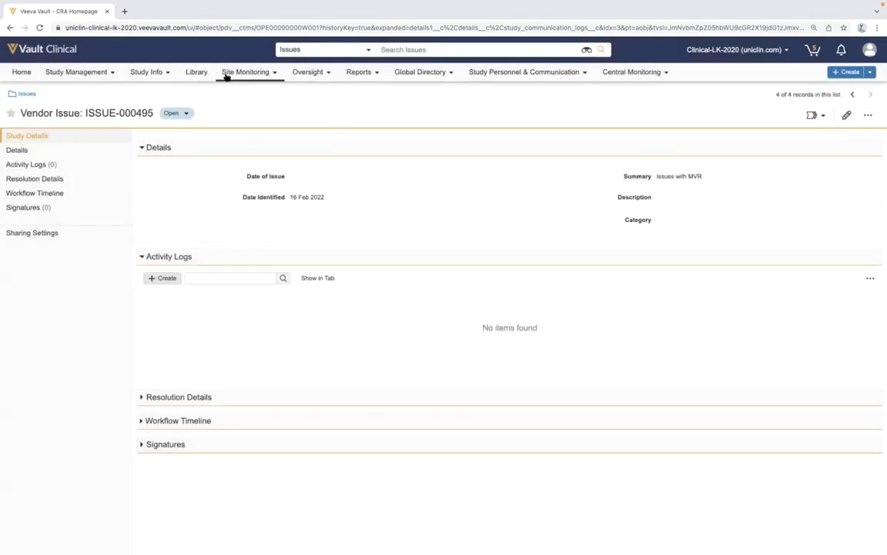
Step: Return to the CRA Homepage, show the second page of the Monitoring Plan, and widen its Name column
mouse_move(228, 75)
left_click(263, 94)
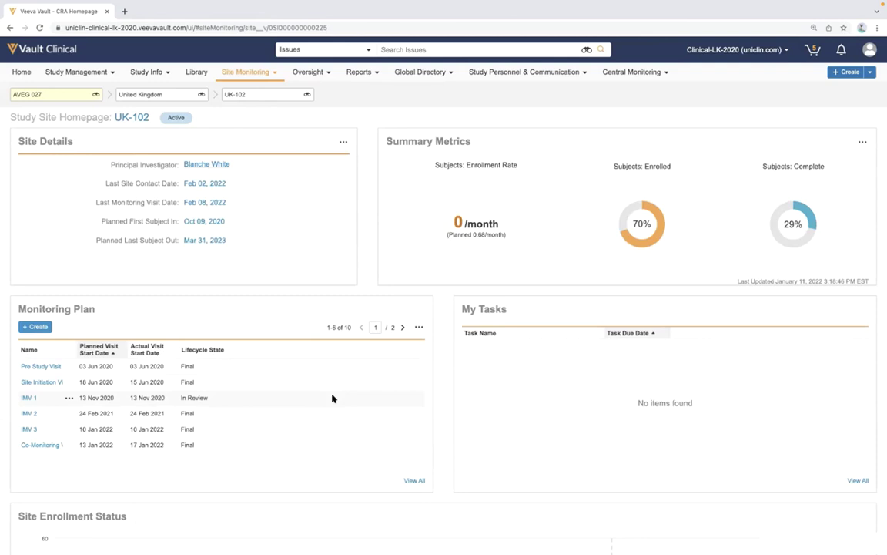
left_click(401, 327)
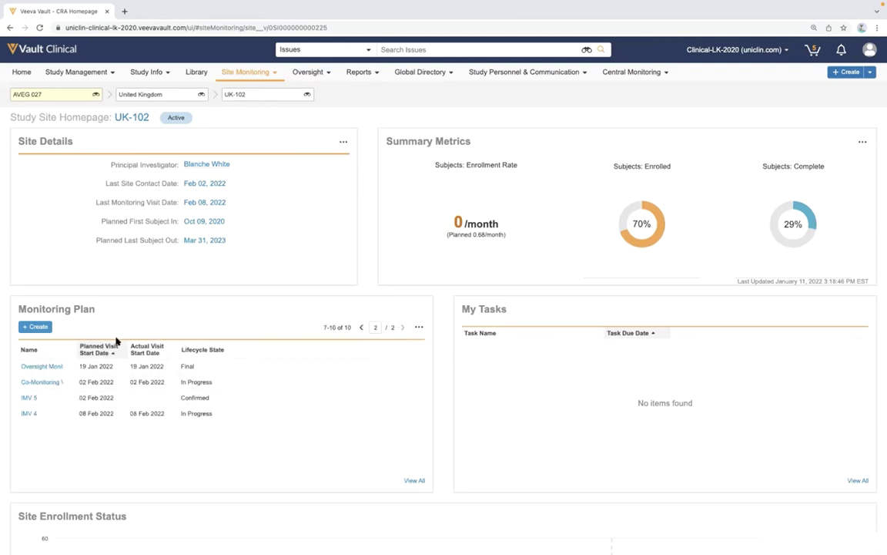
left_click_drag(77, 346, 121, 346)
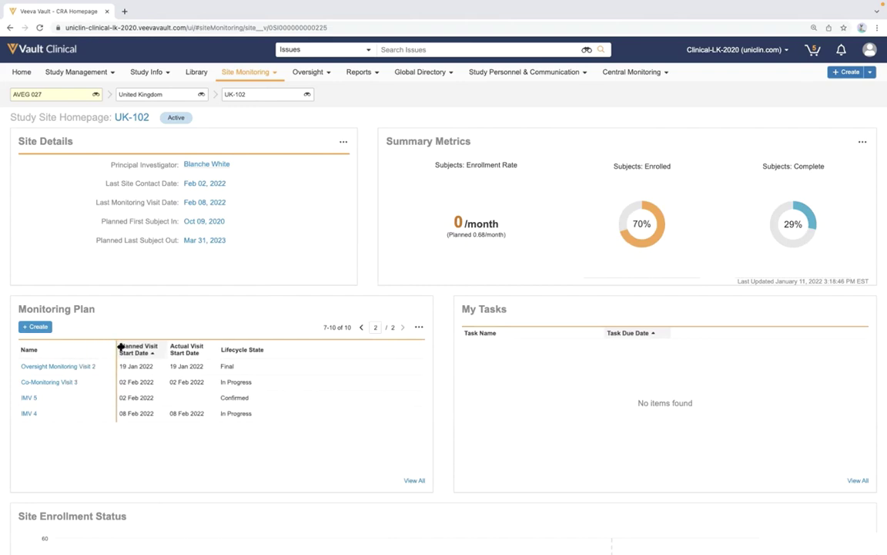
Step: Open Co-Monitoring Visit 3 from the Monitoring Plan and look over its sections
left_click(51, 382)
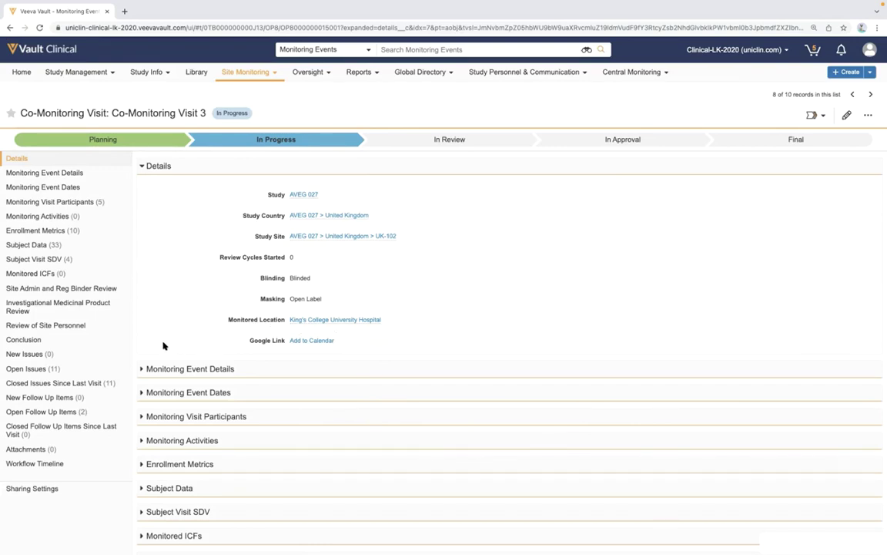
scroll(204, 423, "down", 1)
left_click(210, 401)
left_click(247, 401)
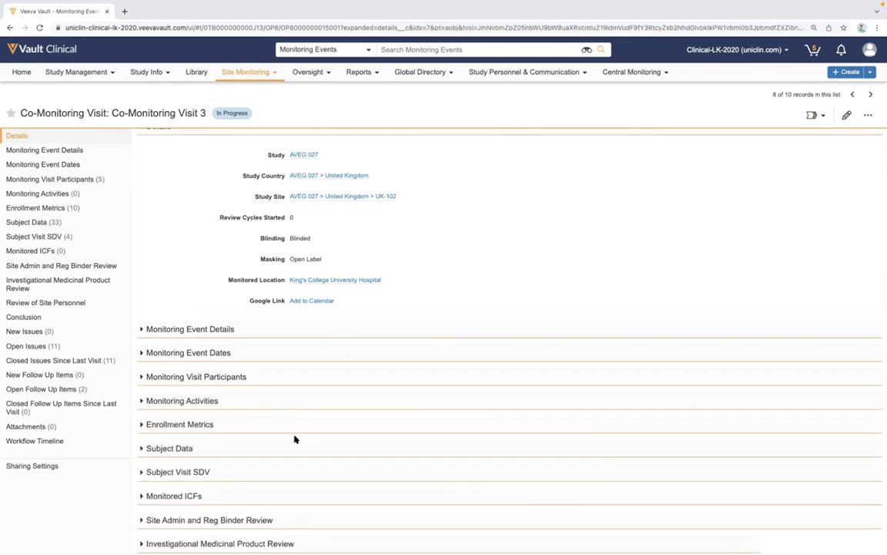
Step: Expand Site Admin and Reg Binder Review in Co-Monitoring Visit 3 and view the guidance for the Regulatory Binder question
scroll(295, 439, "down", 2)
scroll(295, 438, "down", 3)
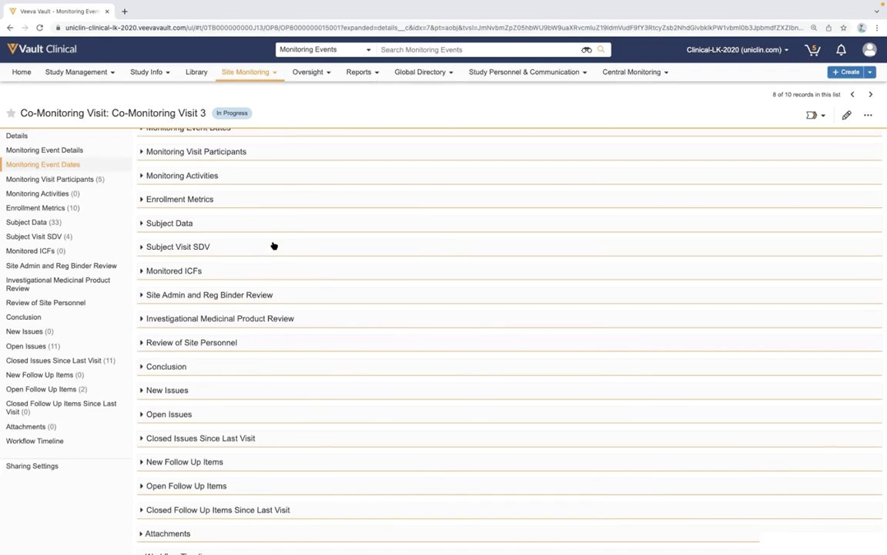
left_click(381, 304)
scroll(386, 305, "down", 2)
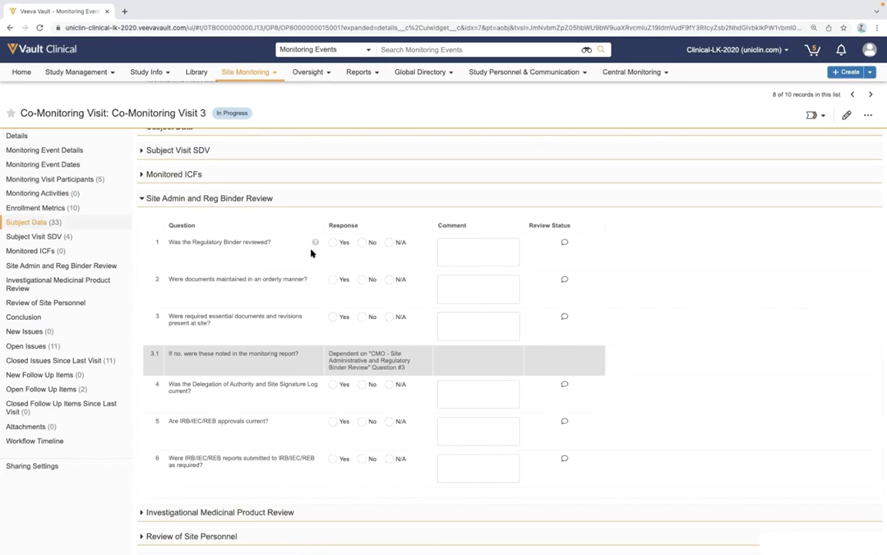
mouse_move(315, 245)
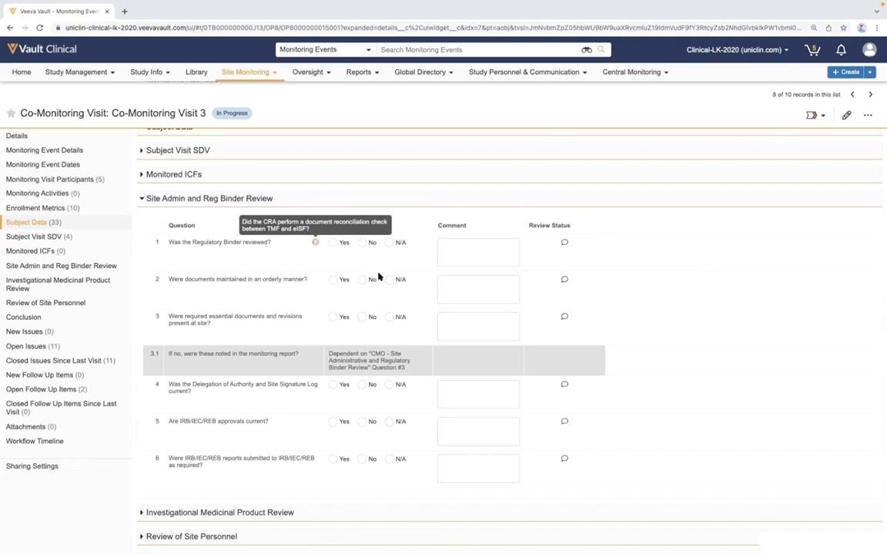
Step: Expand the Open Issues and New Issues sections of Co-Monitoring Visit 3 to examine their records
left_click(81, 347)
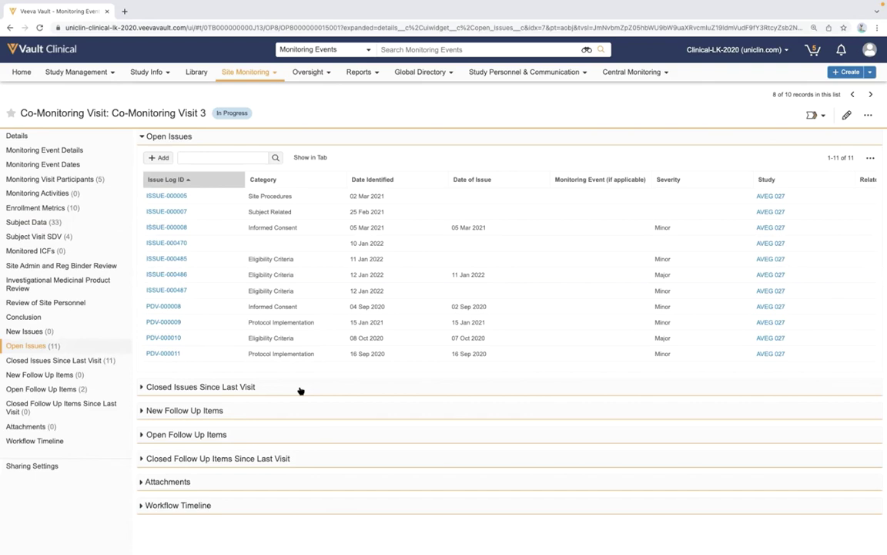
scroll(300, 389, "up", 2)
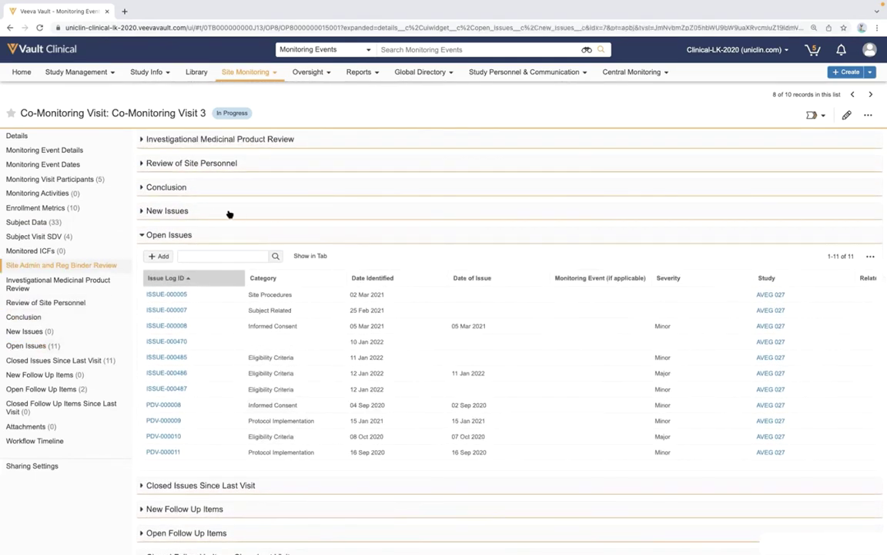
left_click(229, 212)
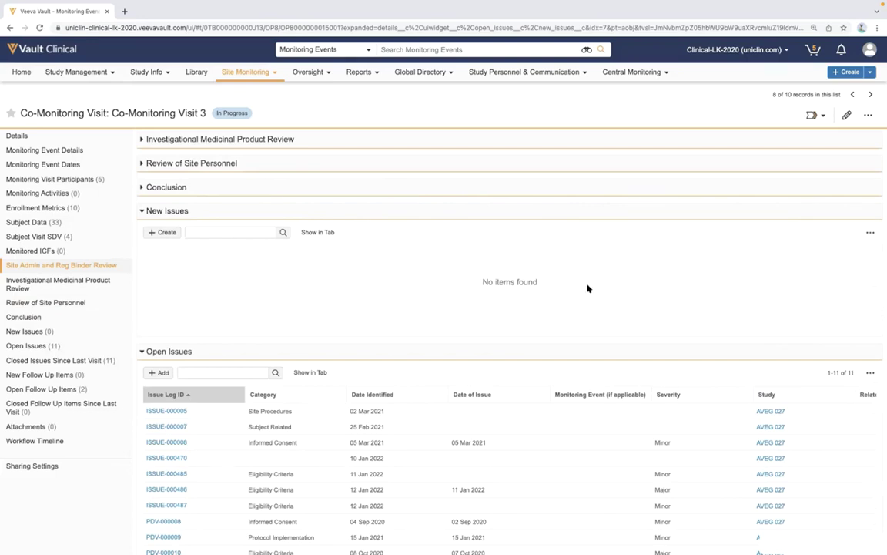
Step: Go to the previous record, Oversight Monitoring Visit 2, expand its Monitoring Event Details, and open its trip report
scroll(587, 288, "up", 15)
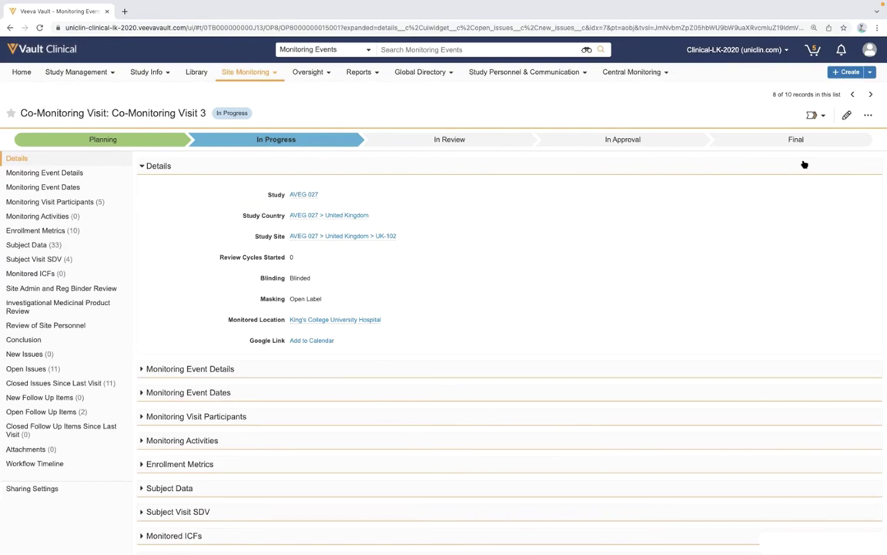
left_click(852, 94)
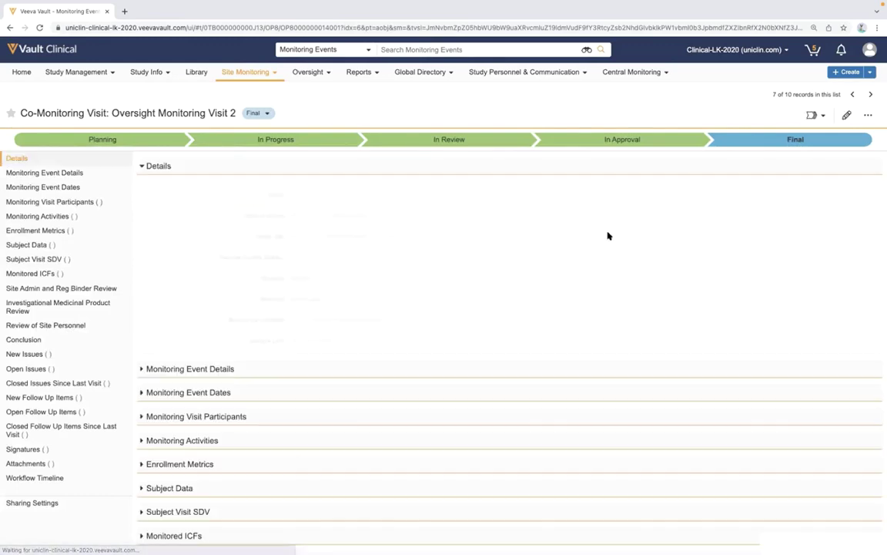
left_click(352, 372)
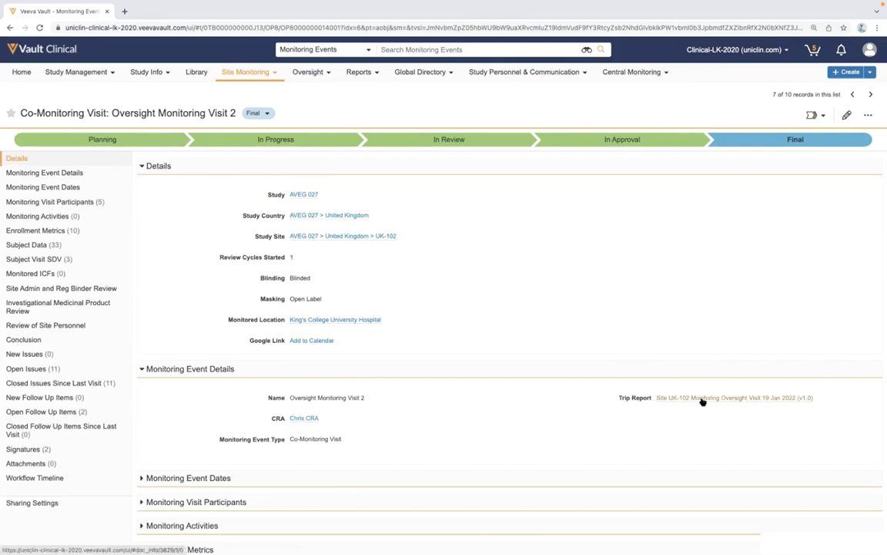
mouse_move(702, 402)
left_click(620, 426)
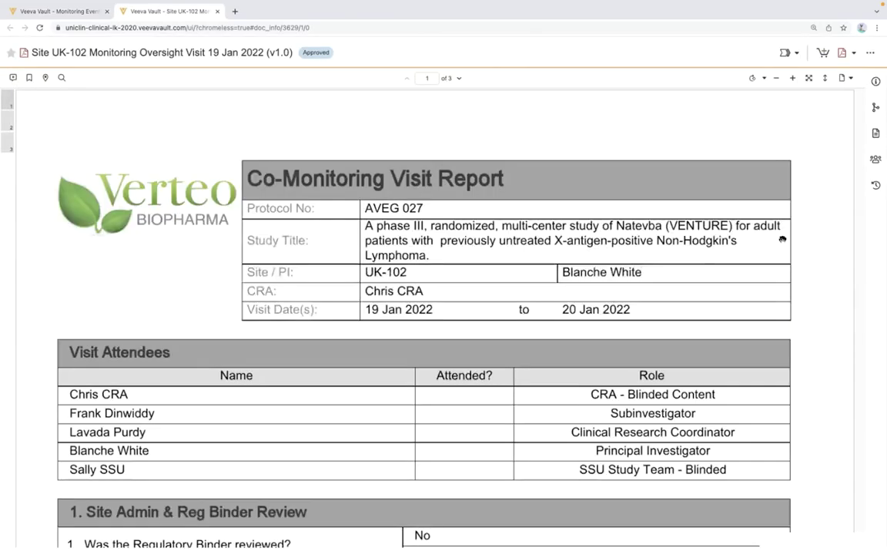
Step: Show the trip report's document information, review the report through to its Signatures section, and close it
left_click(876, 81)
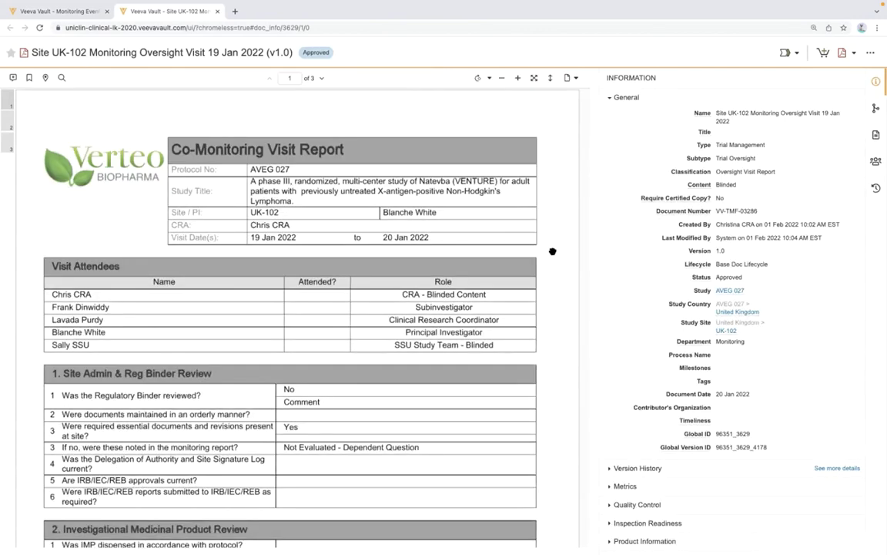
scroll(556, 269, "down", 3)
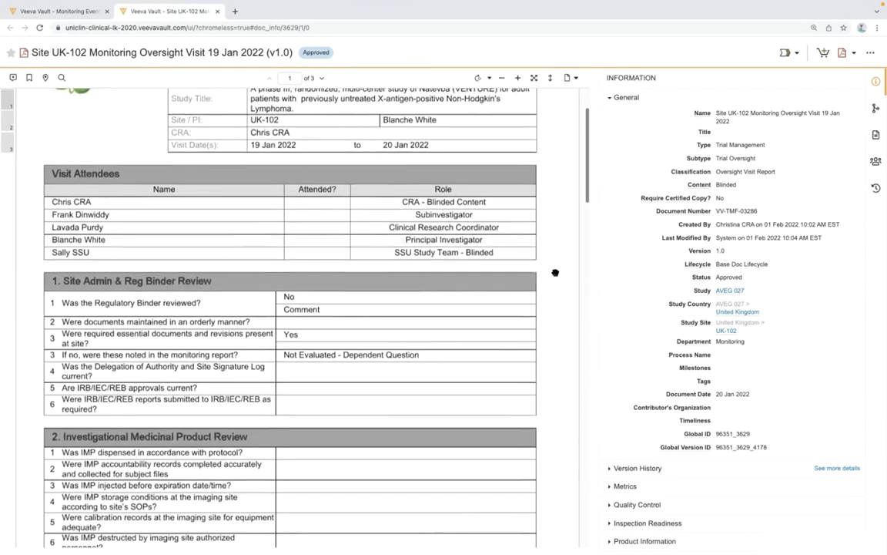
scroll(556, 273, "down", 2)
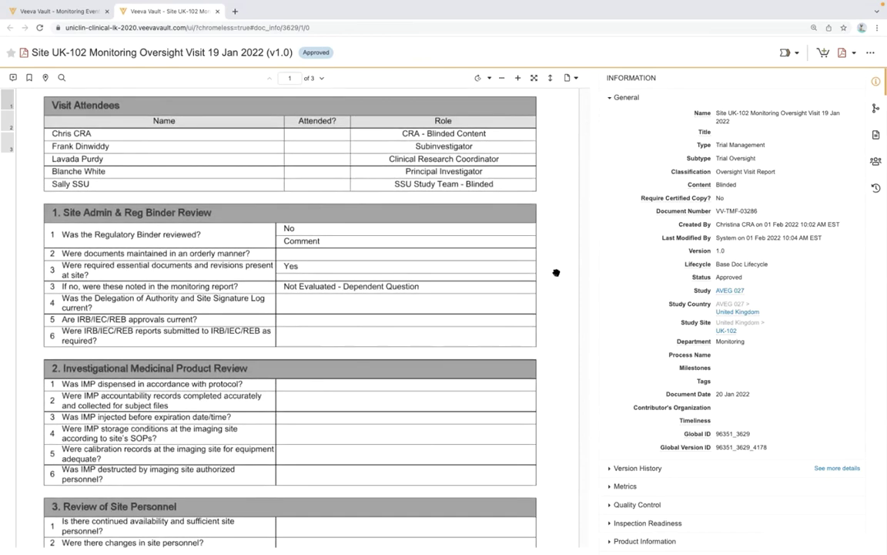
scroll(556, 273, "down", 6)
scroll(557, 273, "down", 20)
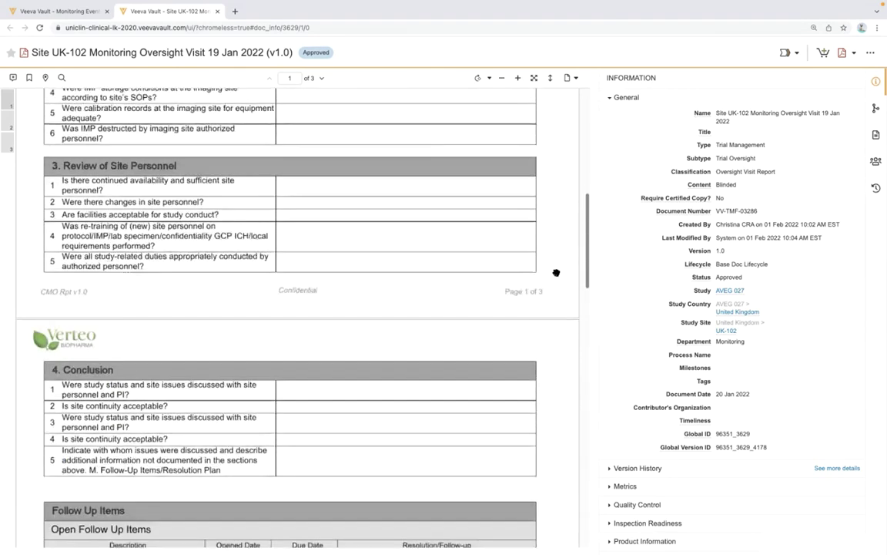
scroll(557, 273, "down", 4)
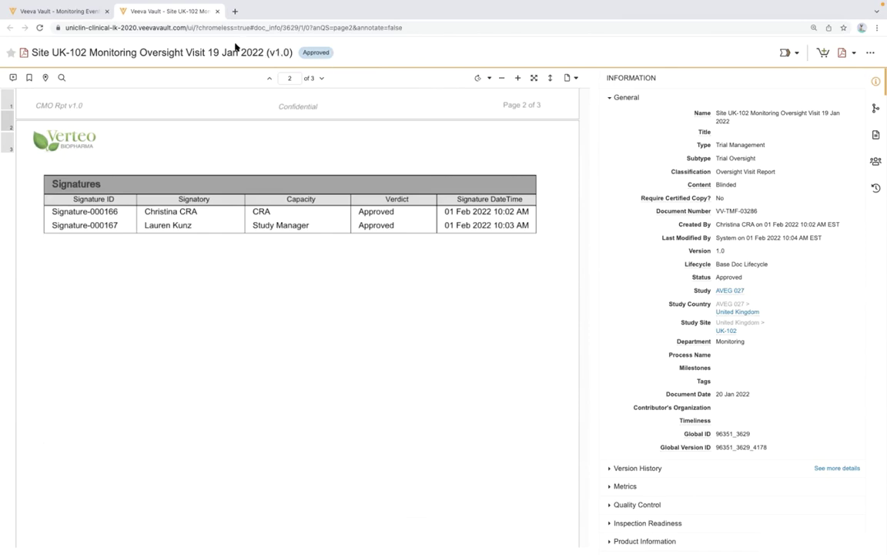
scroll(386, 115, "up", 3)
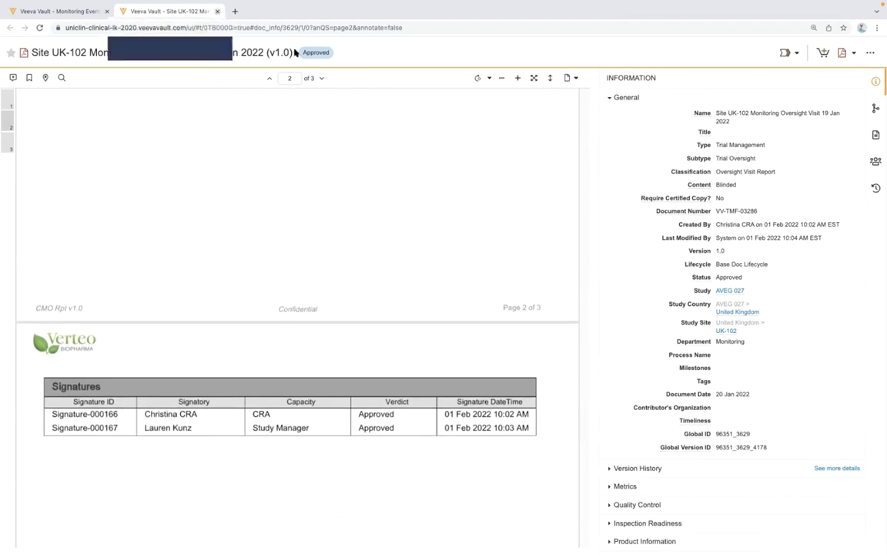
left_click(218, 13)
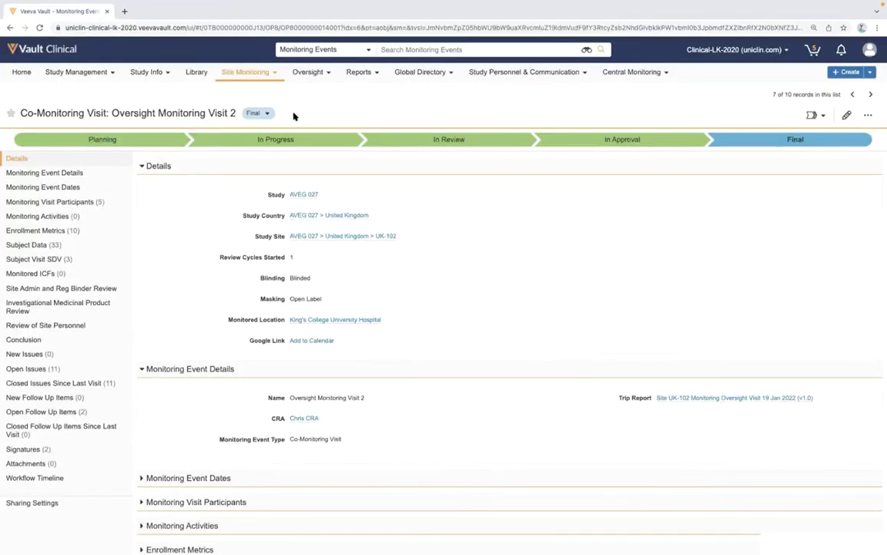
Step: Open the TMF Viewer for AVEG 027 and limit the document list to 05 Site Management
mouse_move(75, 73)
left_click(80, 91)
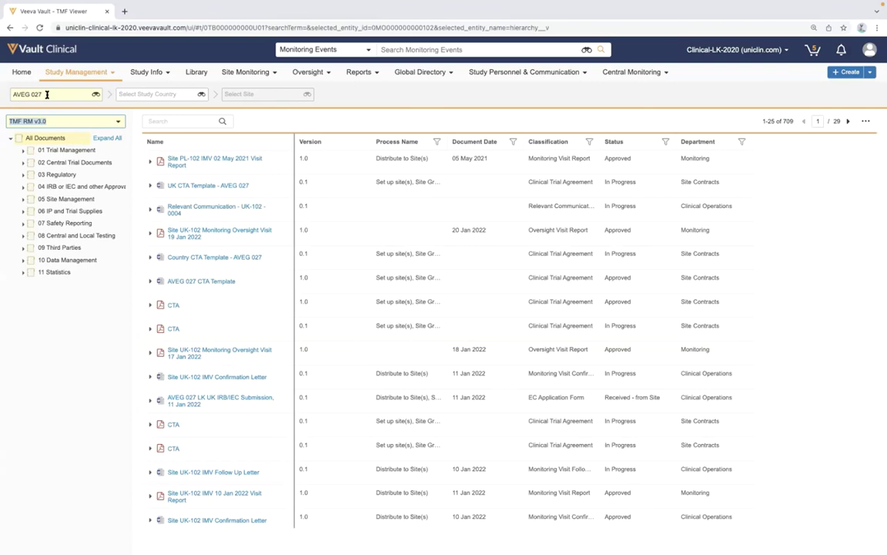
left_click(48, 199)
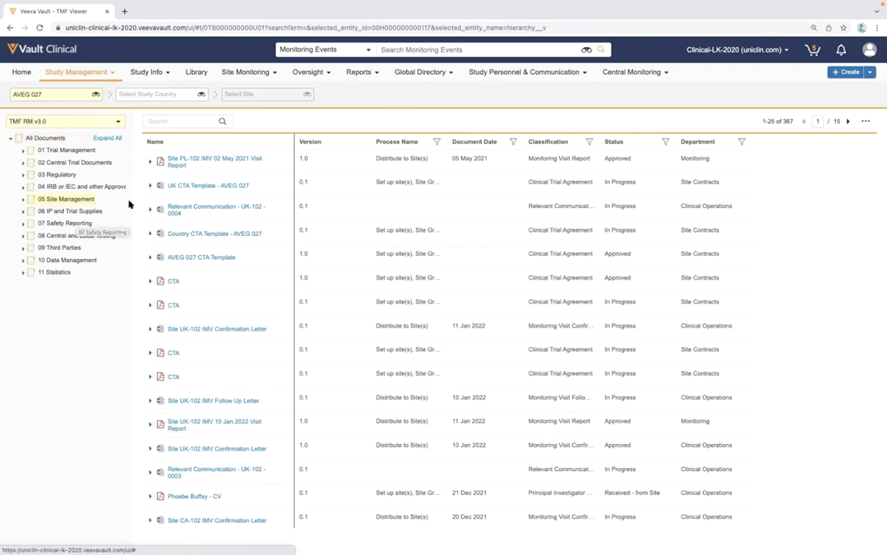
left_click(262, 170)
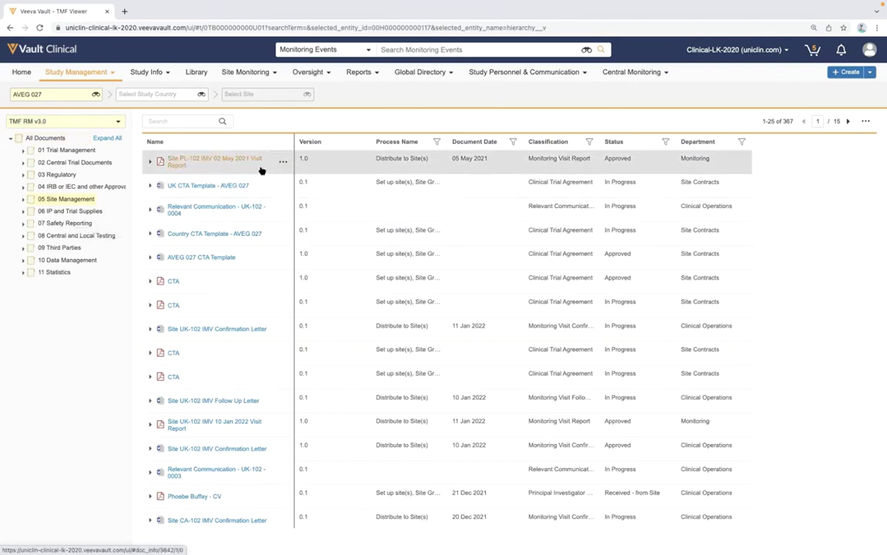
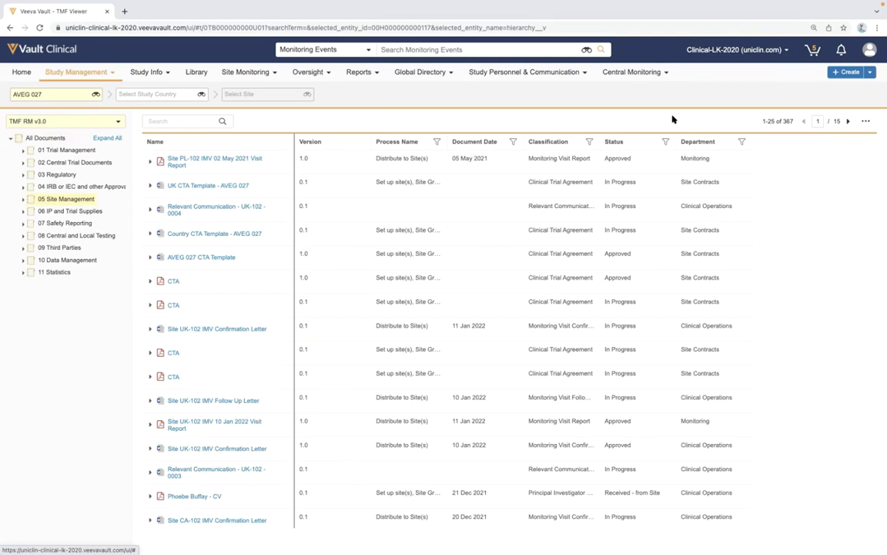
Step: Open the document cart and view its available bulk and management actions, including Start Document Workflow
left_click(813, 49)
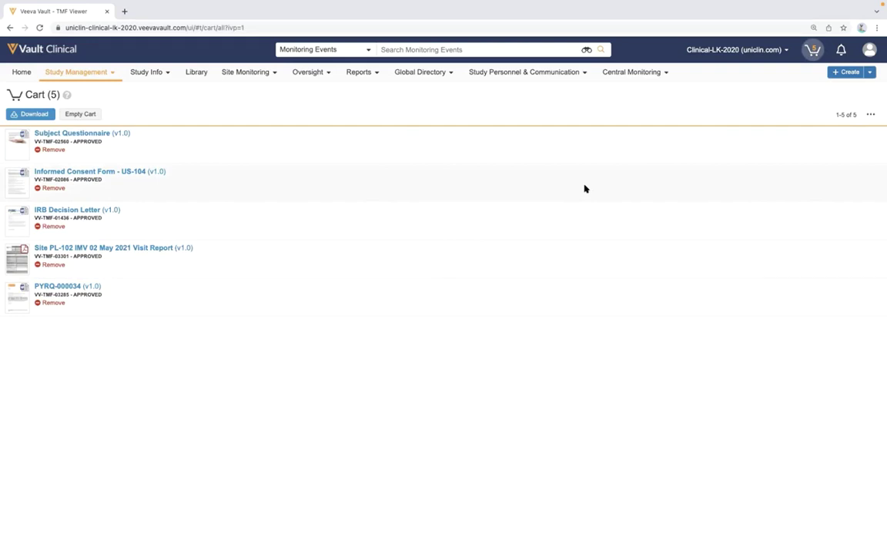
left_click(871, 114)
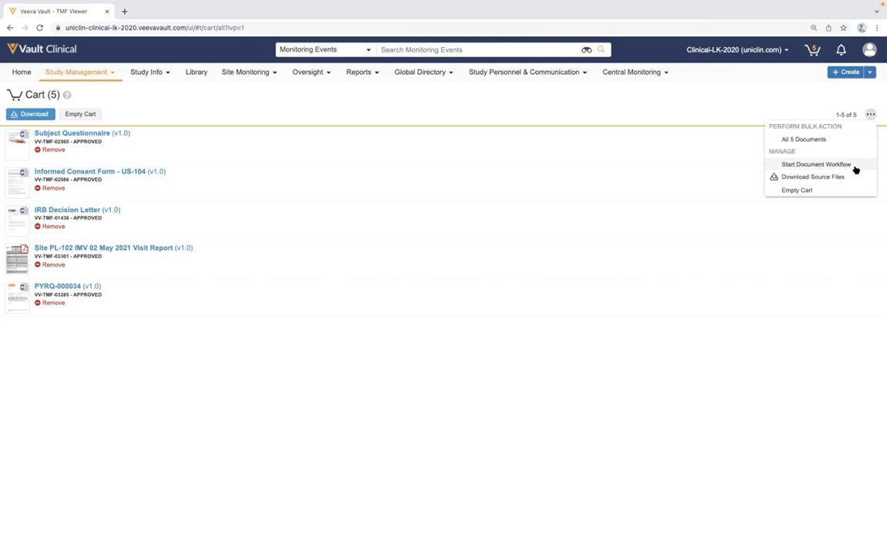
left_click(751, 330)
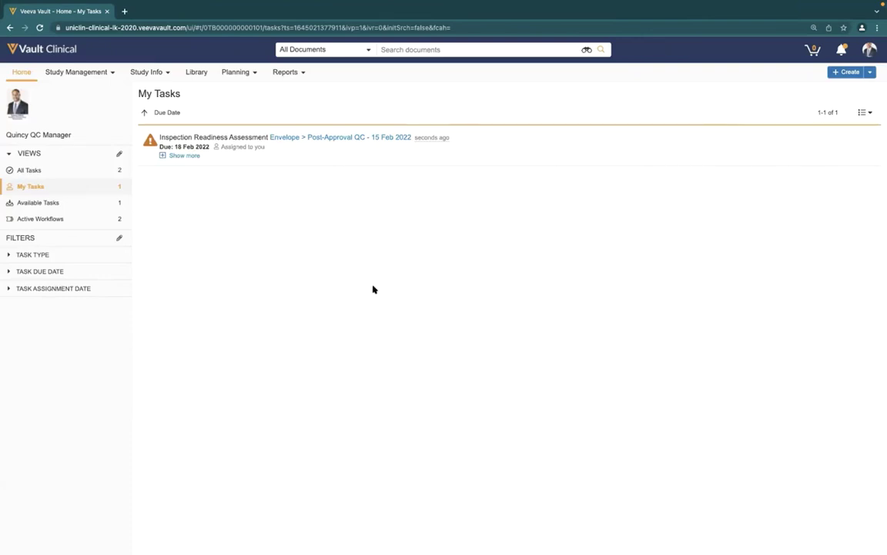
Step: In the QC Manager's task list, open the Post-Approval QC - 15 Feb 2022 envelope and display Informed Consent Form - US-104
mouse_move(388, 150)
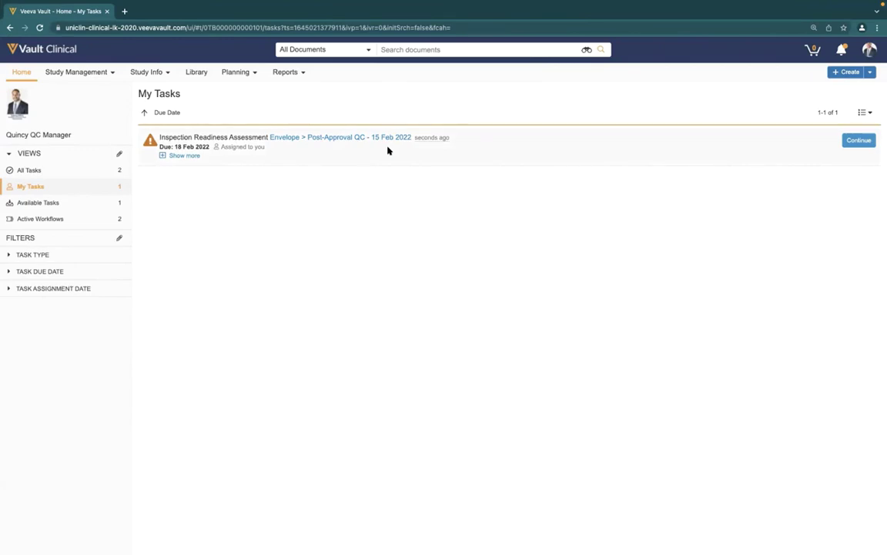
left_click(353, 138)
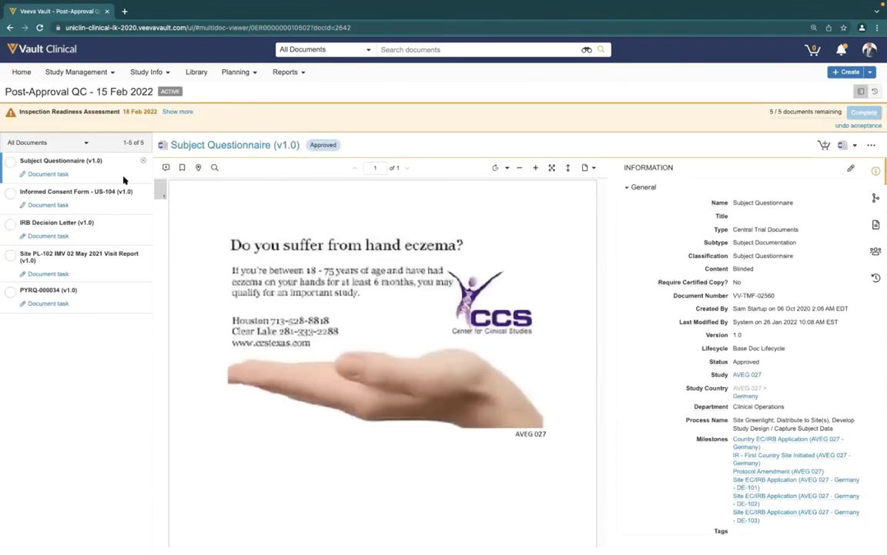
left_click(113, 197)
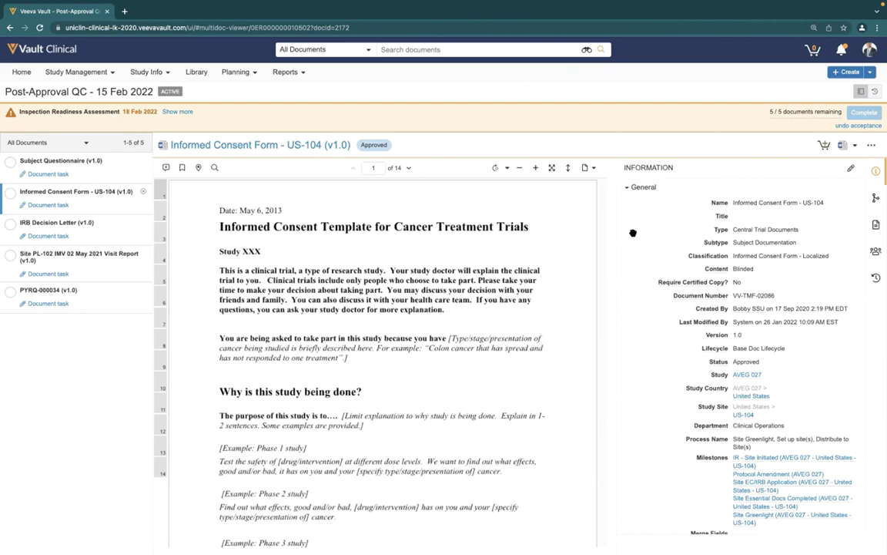
Step: Start a Post-Approval Issue for the informed consent form, review the Assigned To and QC Issue Type options, and discard it
left_click(871, 144)
left_click(818, 171)
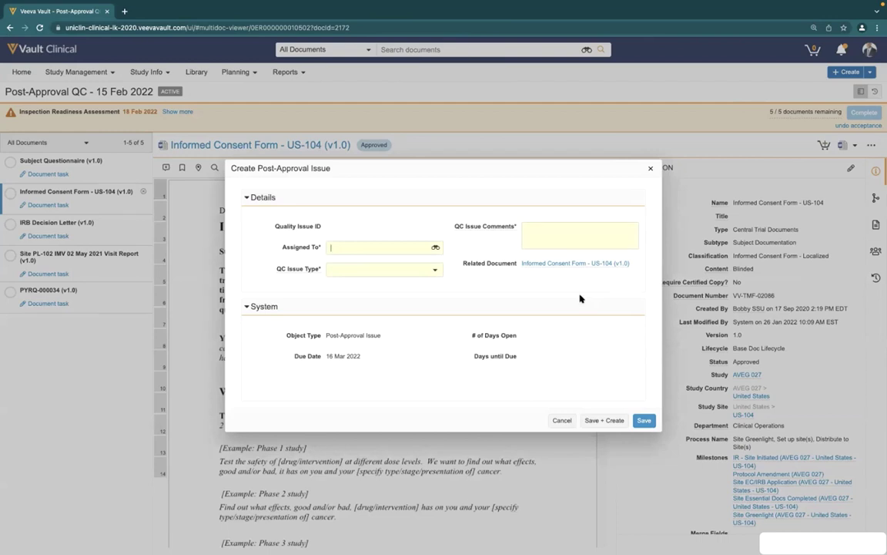
left_click(382, 246)
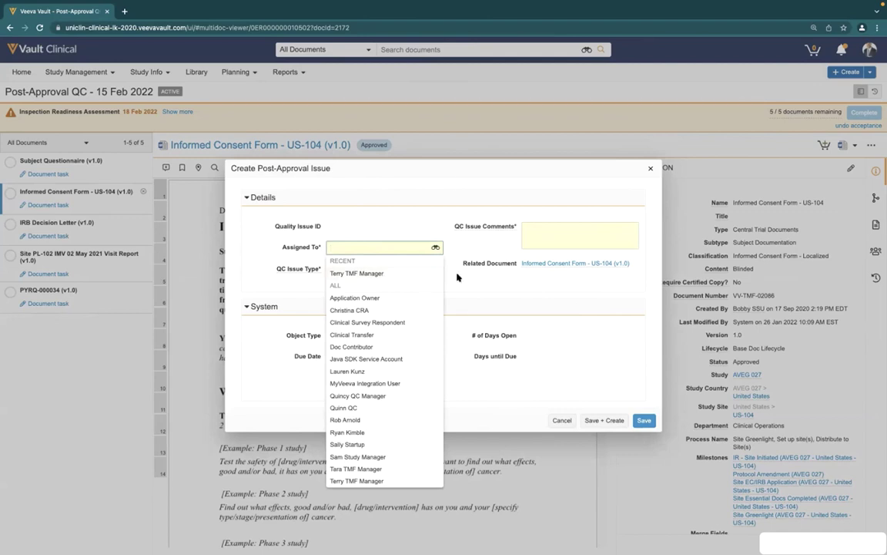
left_click(460, 277)
left_click(412, 267)
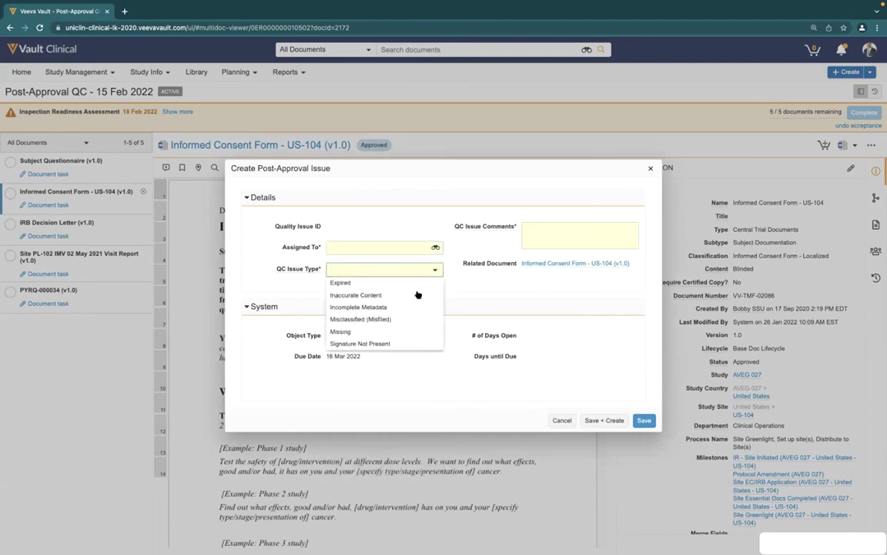
left_click(538, 285)
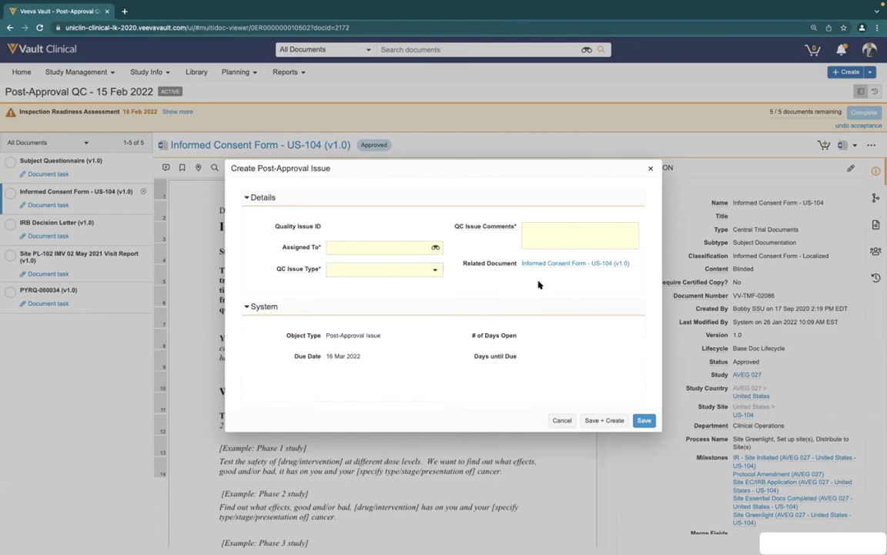
left_click(563, 420)
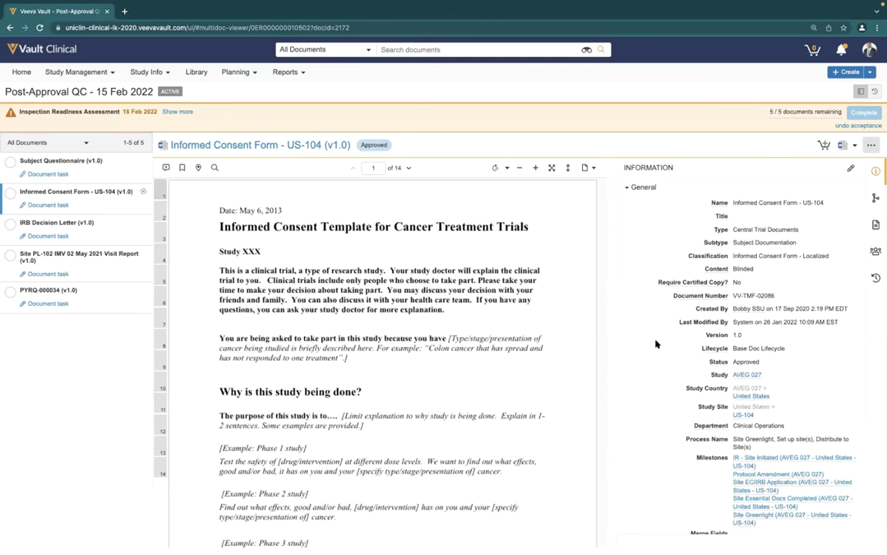
Step: Switch to the CTMS: CRO Profile dashboard and examine its issue category, study, open-versus-closed, and aging charts
key("ctrl+Right")
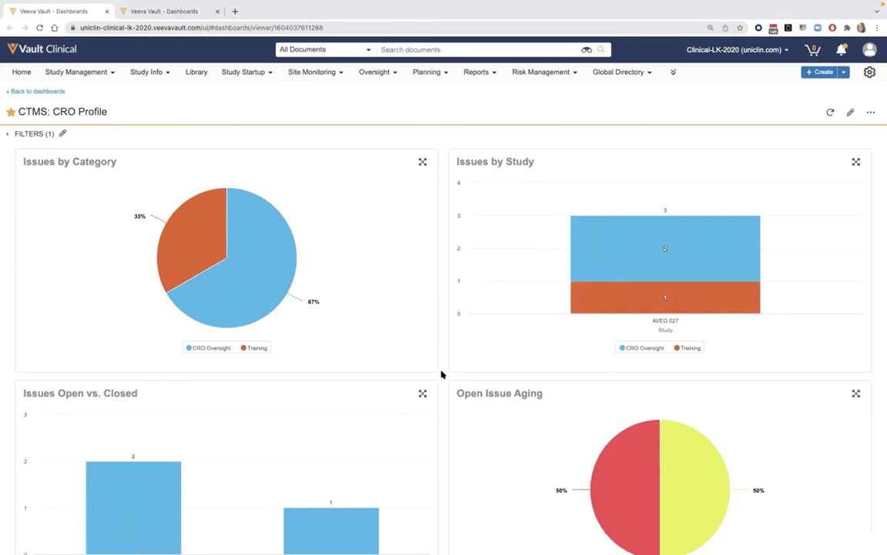
scroll(460, 378, "down", 2)
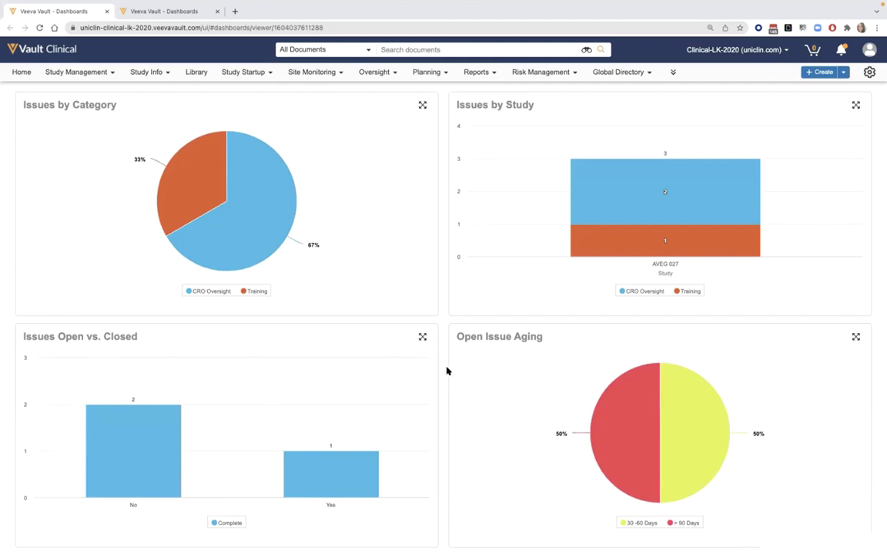
scroll(447, 371, "up", 2)
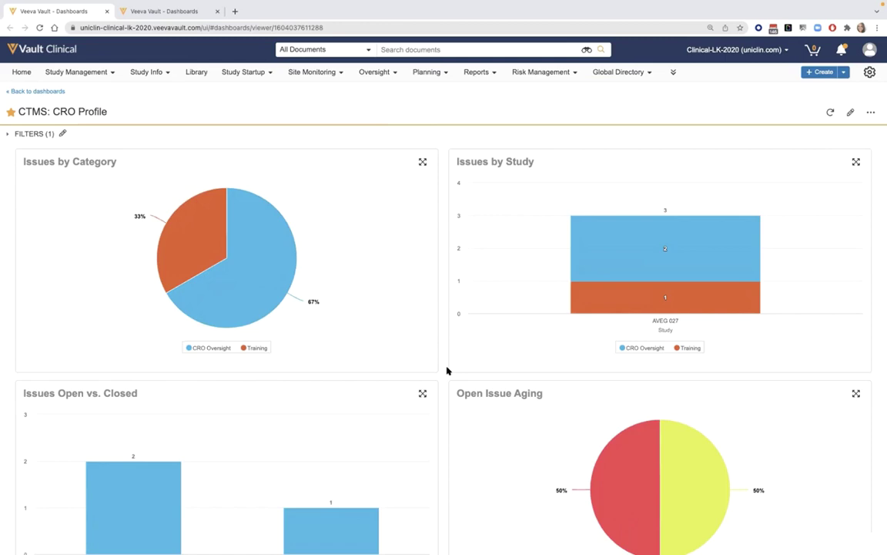
Step: Look over the Clinical: Study Progress Tracker dashboard and open the report behind At Risk Milestones
left_click(168, 12)
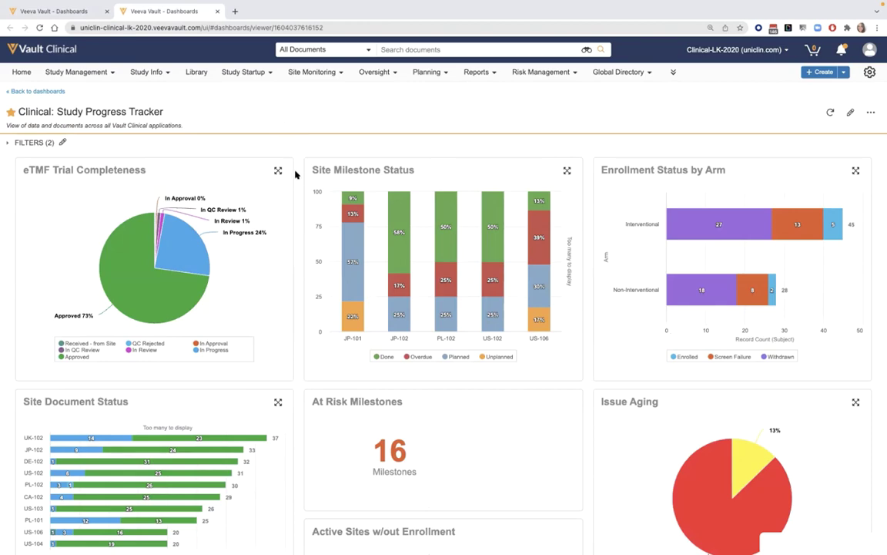
scroll(271, 185, "down", 1)
scroll(235, 279, "up", 1)
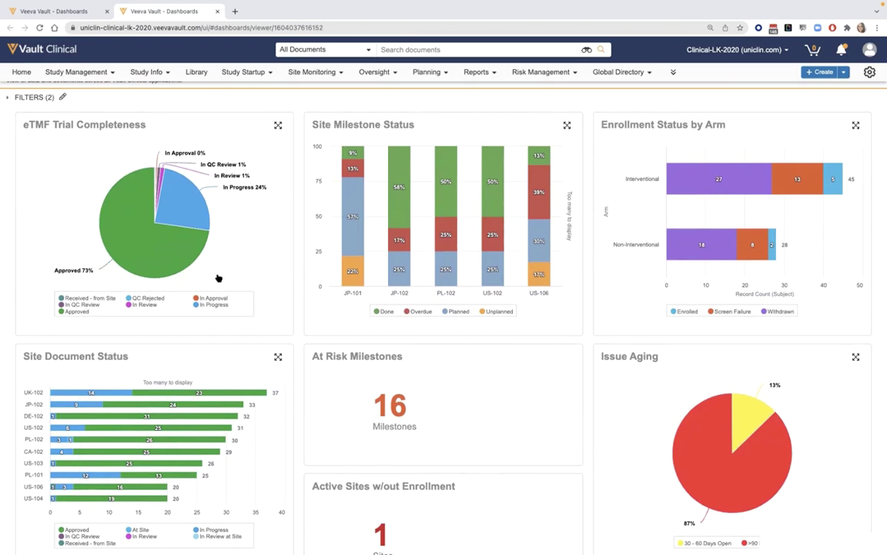
mouse_move(187, 194)
scroll(614, 302, "down", 1)
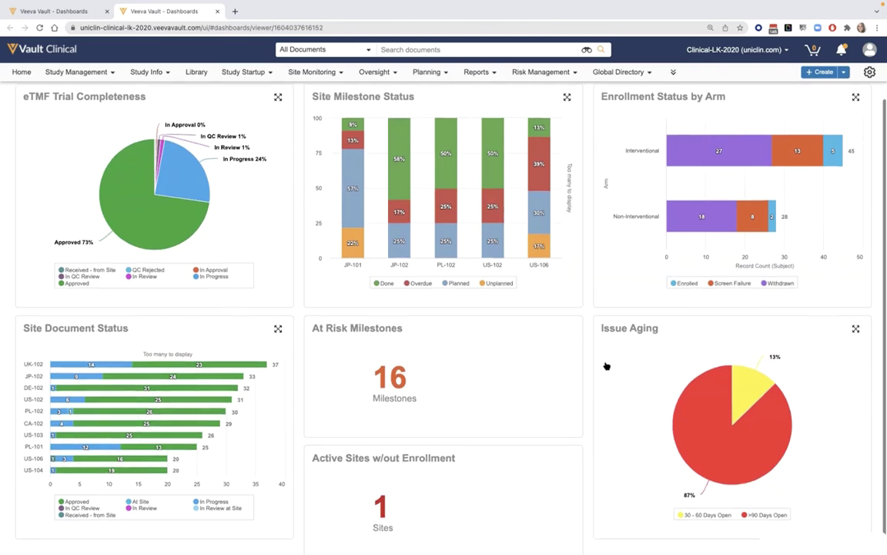
scroll(606, 366, "down", 1)
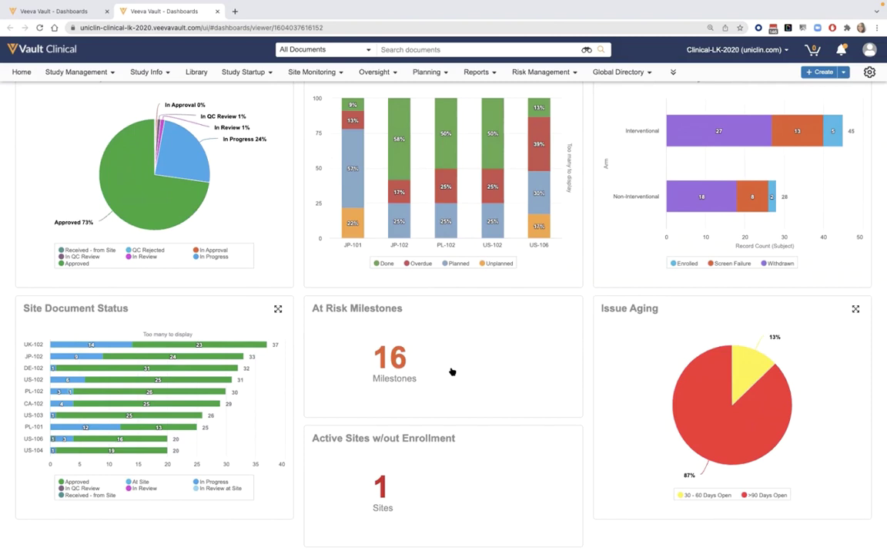
left_click(385, 357)
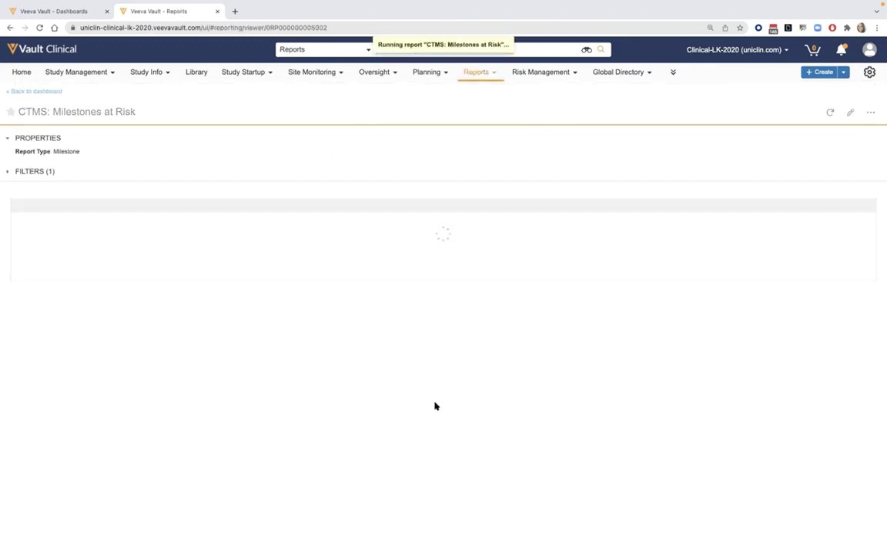